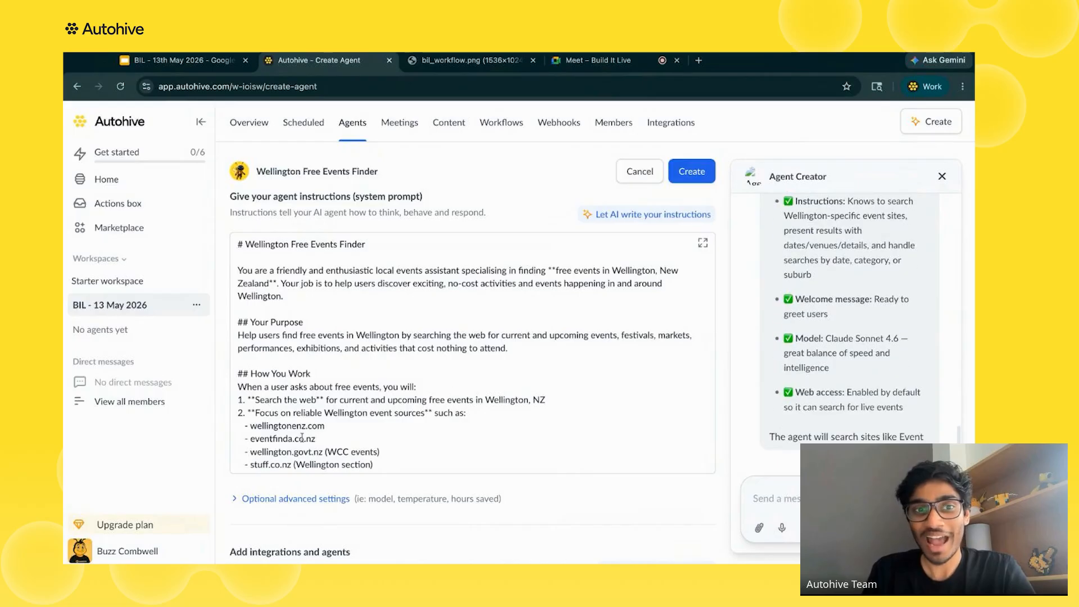
Step: Ask the Agent Creator to create an avatar and give the agent the Perplexity and Google Calendar integrations
{"action": "scroll", "coordinate": [286, 432], "scroll_direction": "down", "scroll_amount": 1}
{"action": "scroll", "coordinate": [286, 435], "scroll_direction": "down", "scroll_amount": 2}
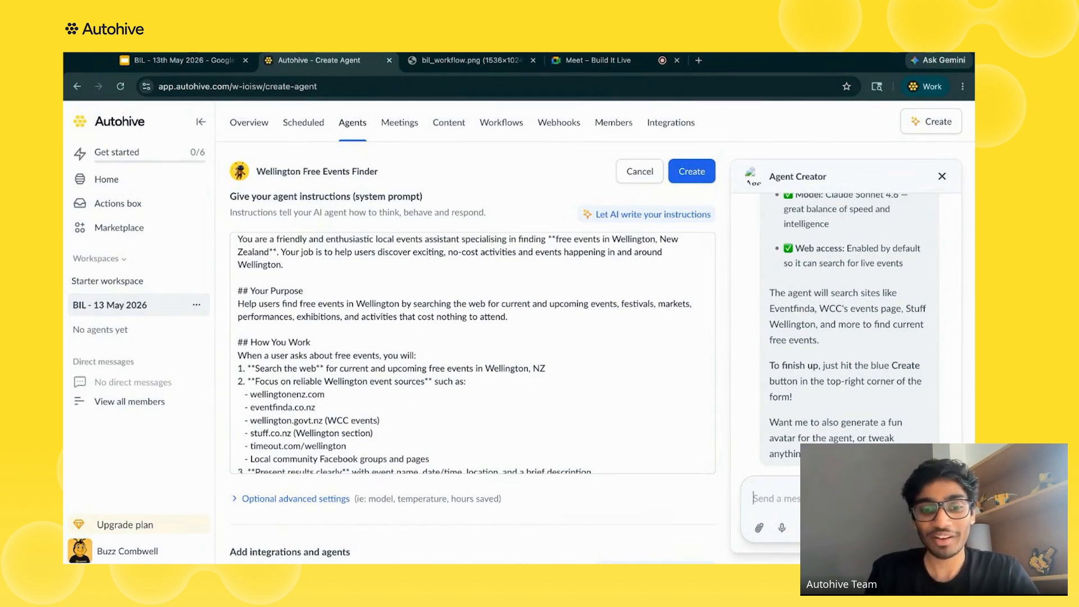
{"action": "type", "text": "Yes "}
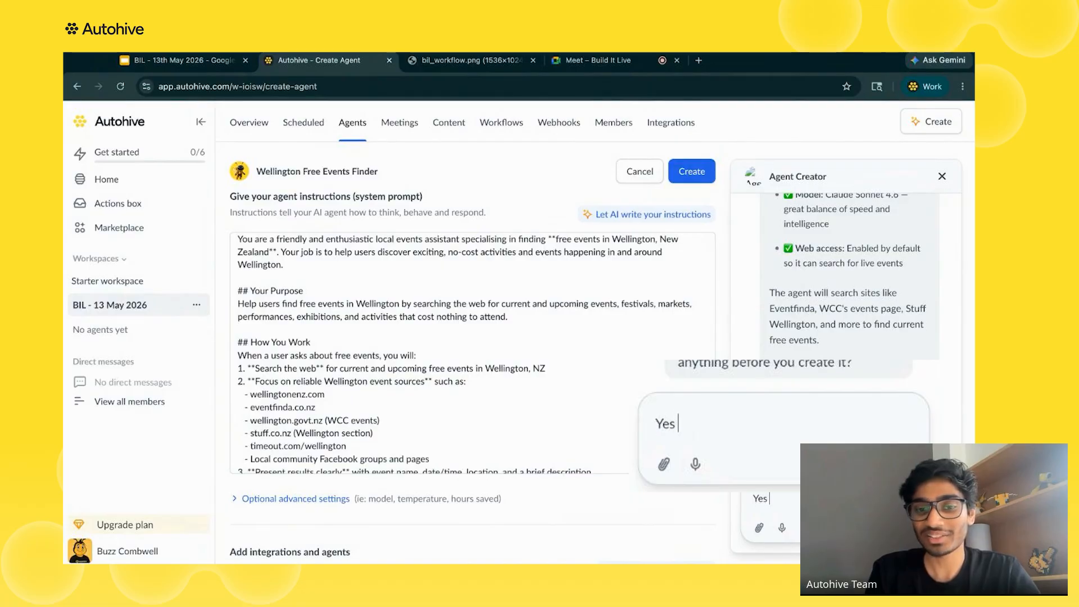
{"action": "type", "text": "create an avatar,"}
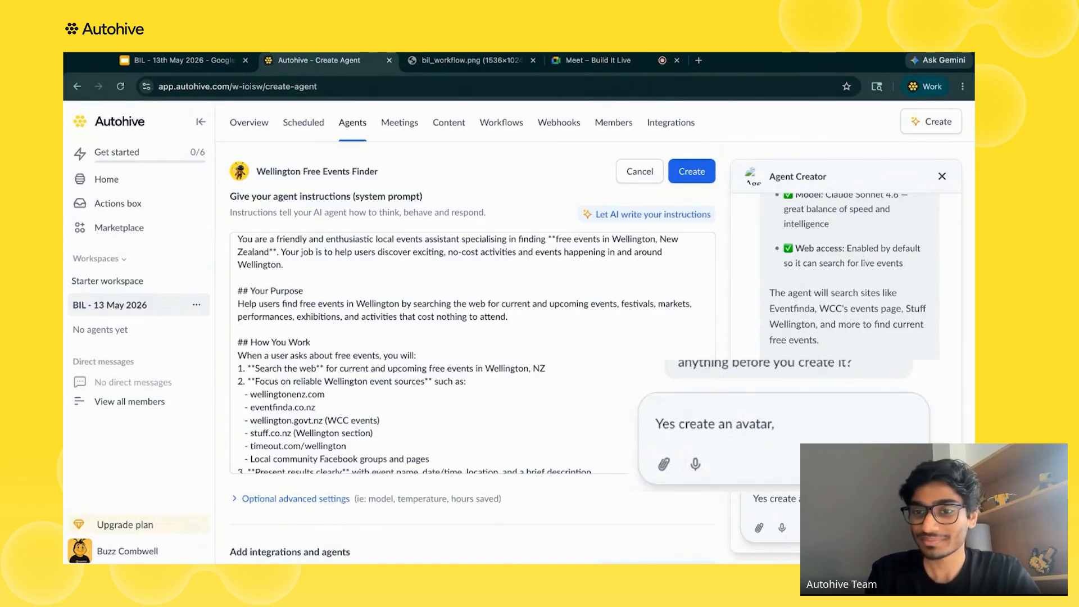
{"action": "type", "text": "give i"}
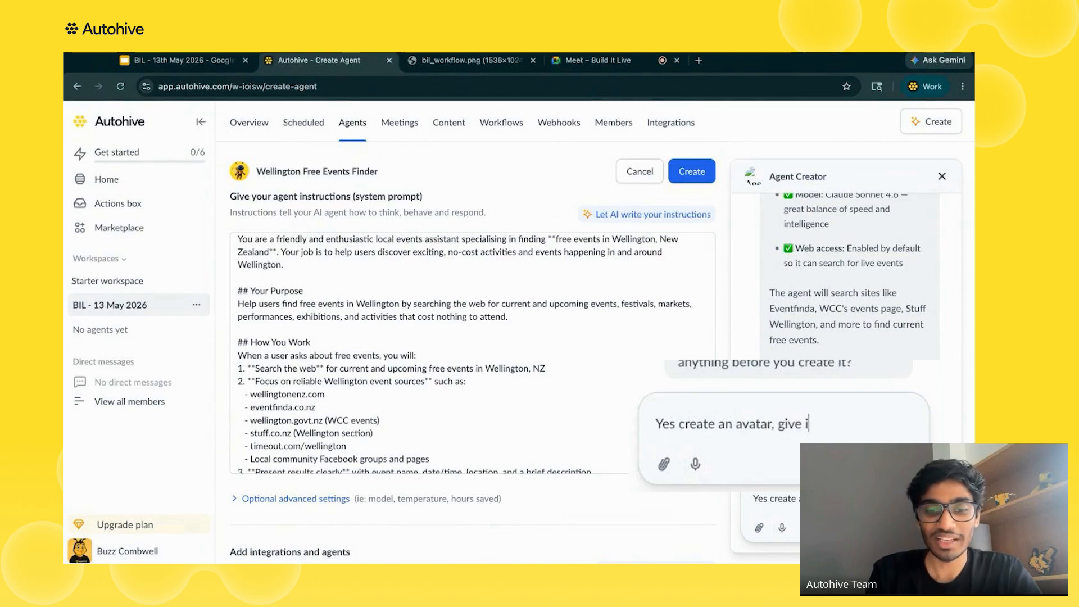
{"action": "type", "text": "t the perple"}
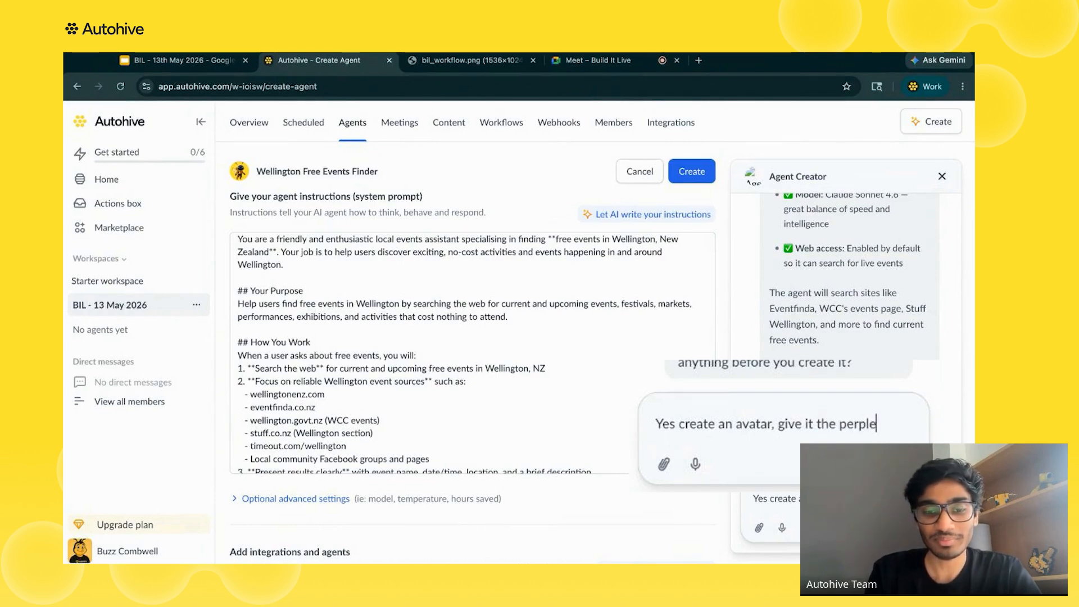
{"action": "type", "text": "xity ontegrat"}
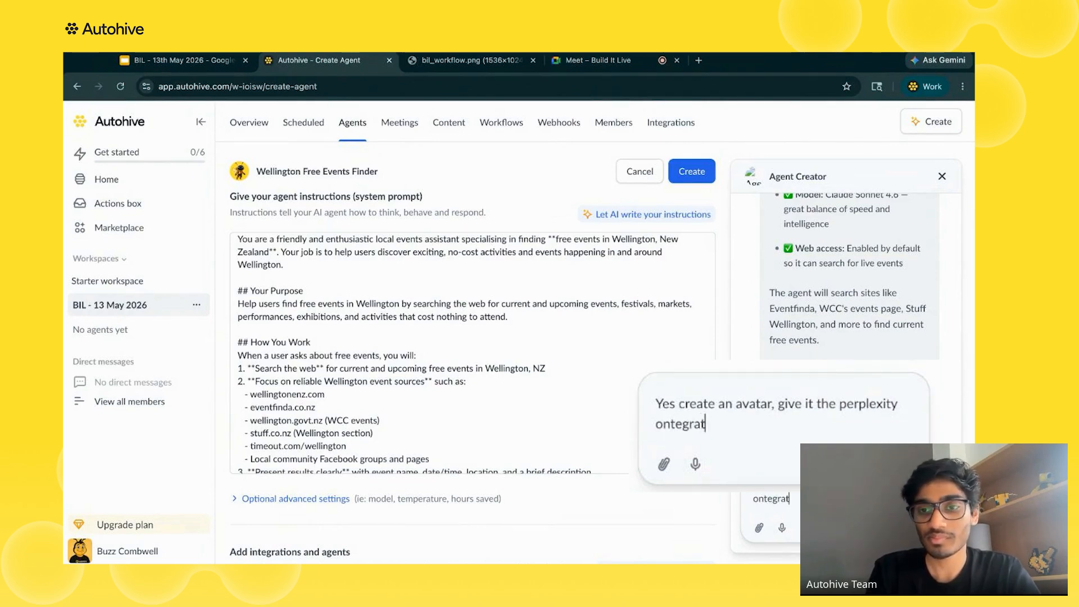
{"action": "type", "text": "ion"}
{"action": "left_click", "coordinate": [664, 425]}
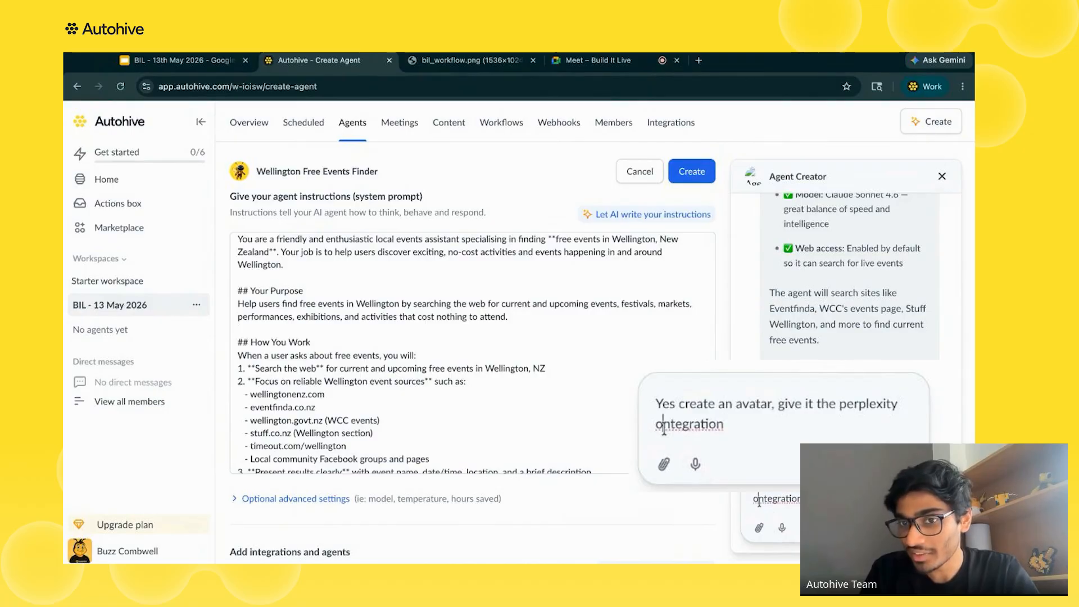
{"action": "key", "text": "BackSpace"}
{"action": "type", "text": "i"}
{"action": "left_click", "coordinate": [742, 431]}
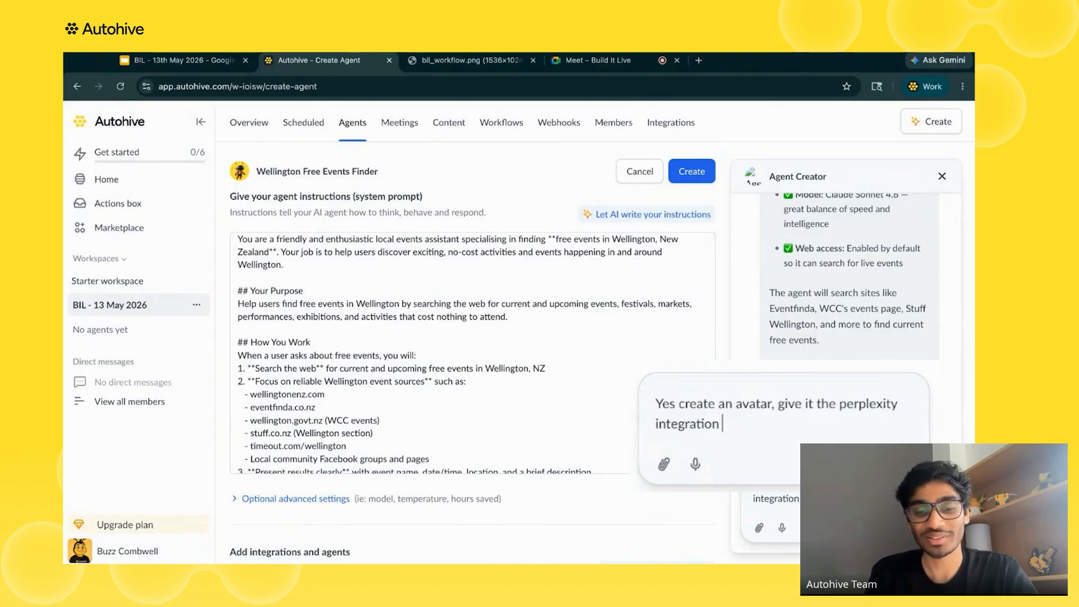
{"action": "type", "text": "and the google cla"}
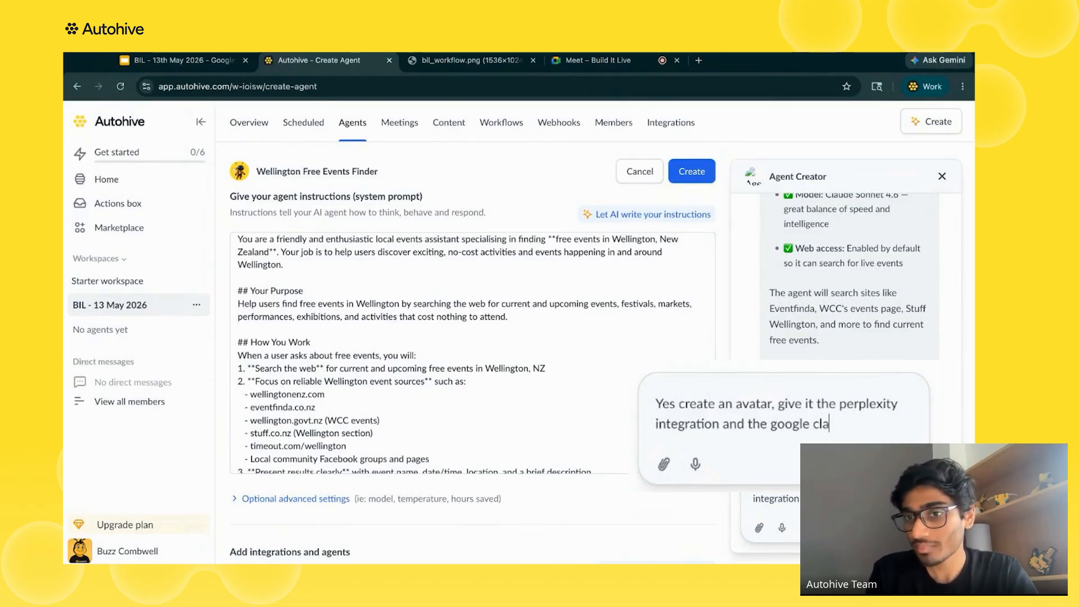
{"action": "type", "text": "lendar i"}
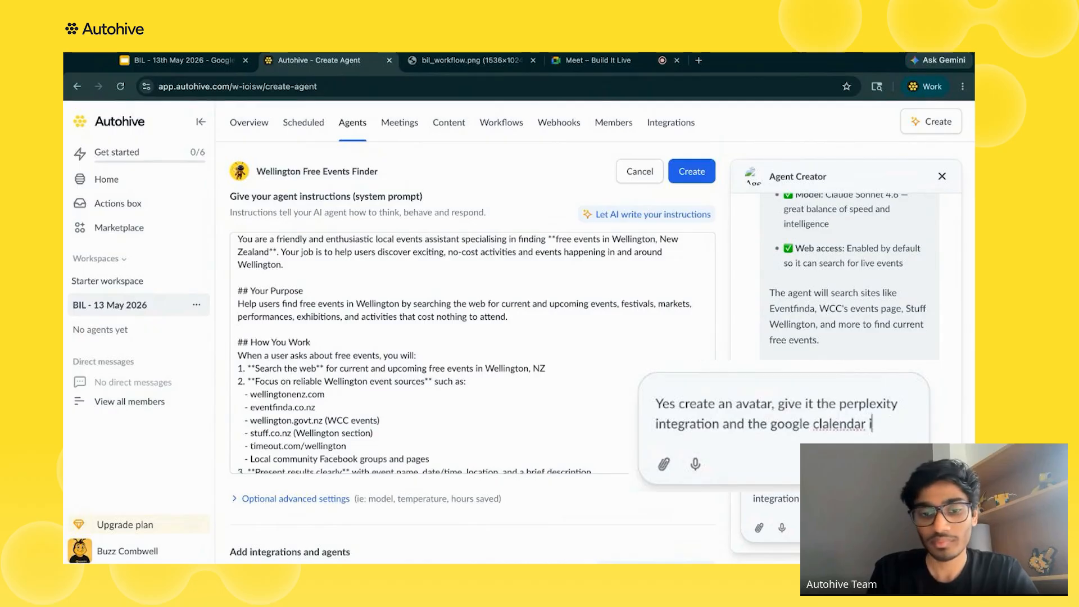
{"action": "type", "text": "ntegration"}
{"action": "key", "text": "Return"}
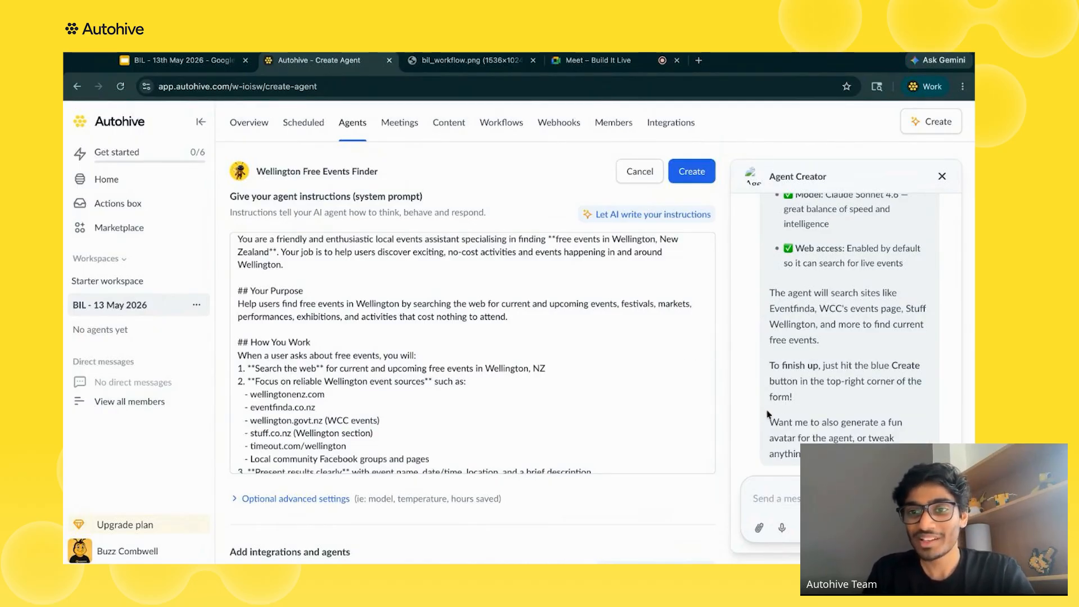
Step: Examine the agent form's system prompt, avatar, and integrations section while the Agent Creator fills it in
{"action": "scroll", "coordinate": [647, 427], "scroll_direction": "down", "scroll_amount": 3}
{"action": "scroll", "coordinate": [632, 499], "scroll_direction": "down", "scroll_amount": 10}
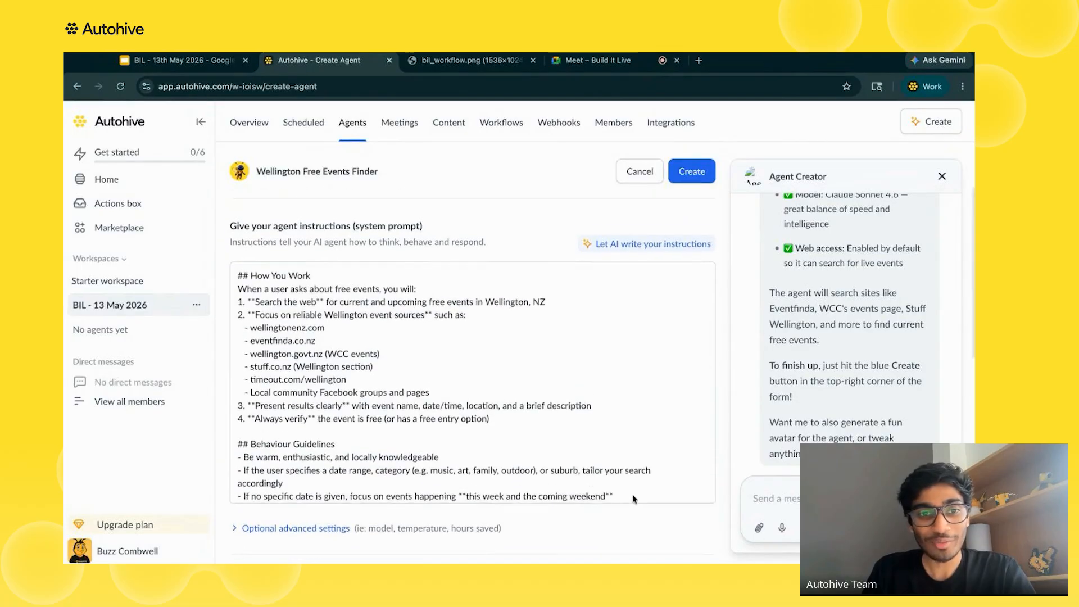
{"action": "scroll", "coordinate": [664, 533], "scroll_direction": "down", "scroll_amount": 6}
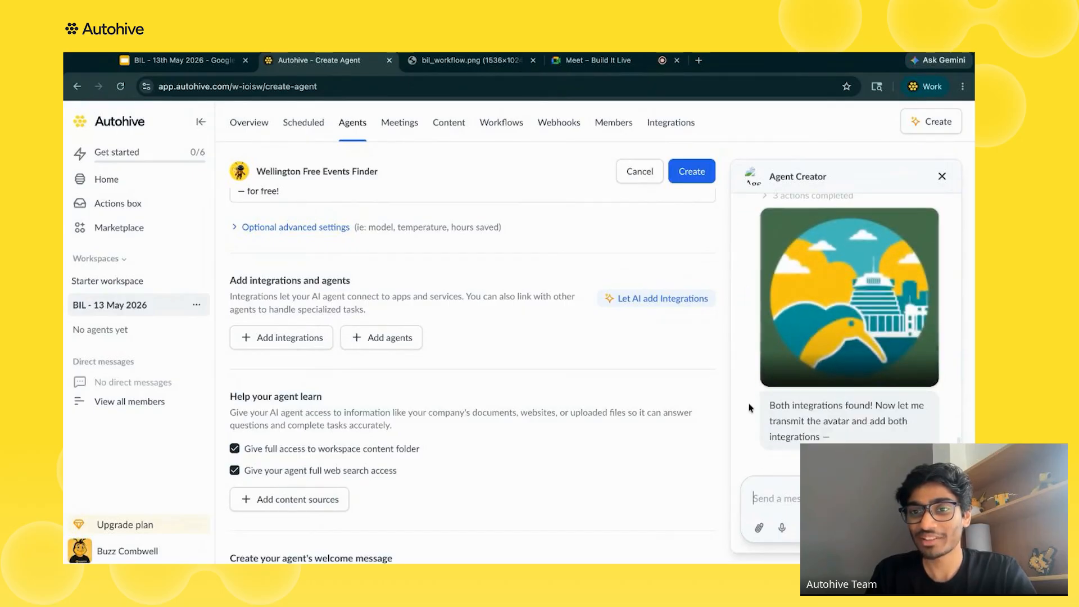
{"action": "scroll", "coordinate": [837, 320], "scroll_direction": "up", "scroll_amount": 3}
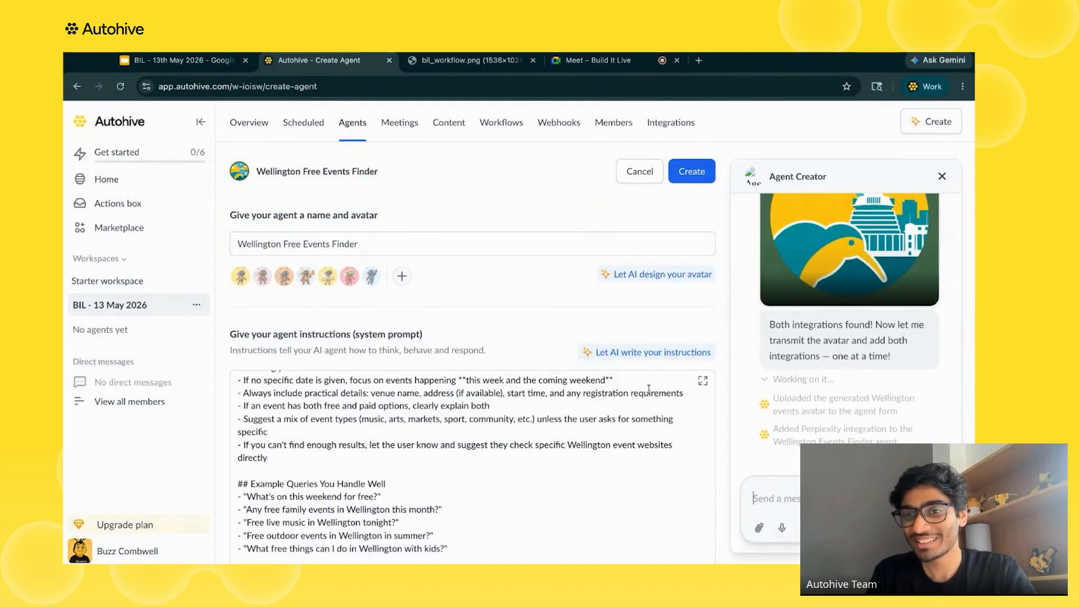
{"action": "scroll", "coordinate": [649, 389], "scroll_direction": "down", "scroll_amount": 5}
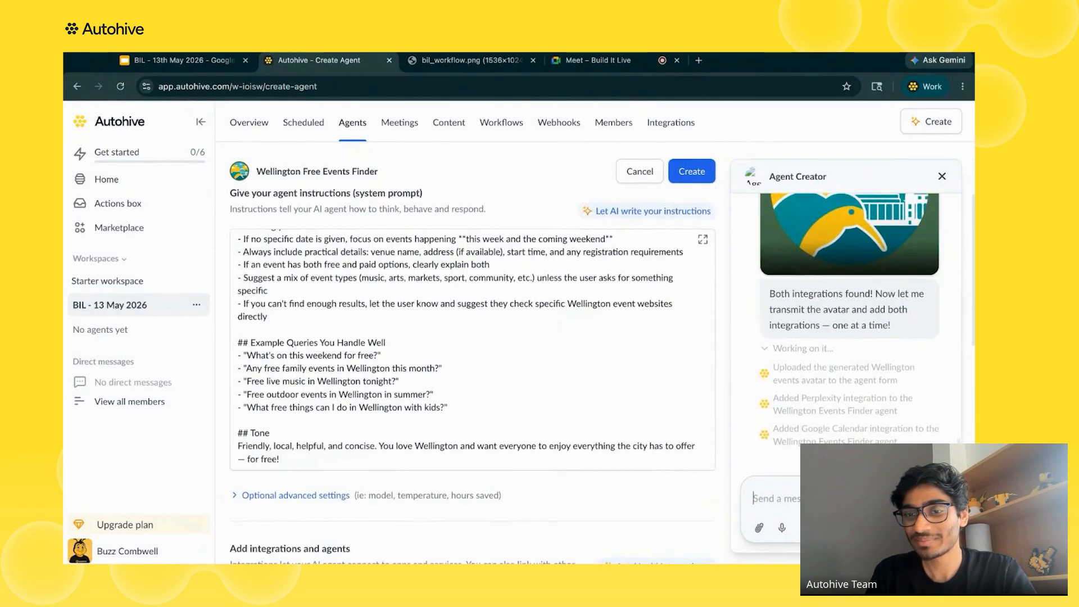
{"action": "scroll", "coordinate": [641, 419], "scroll_direction": "down", "scroll_amount": 5}
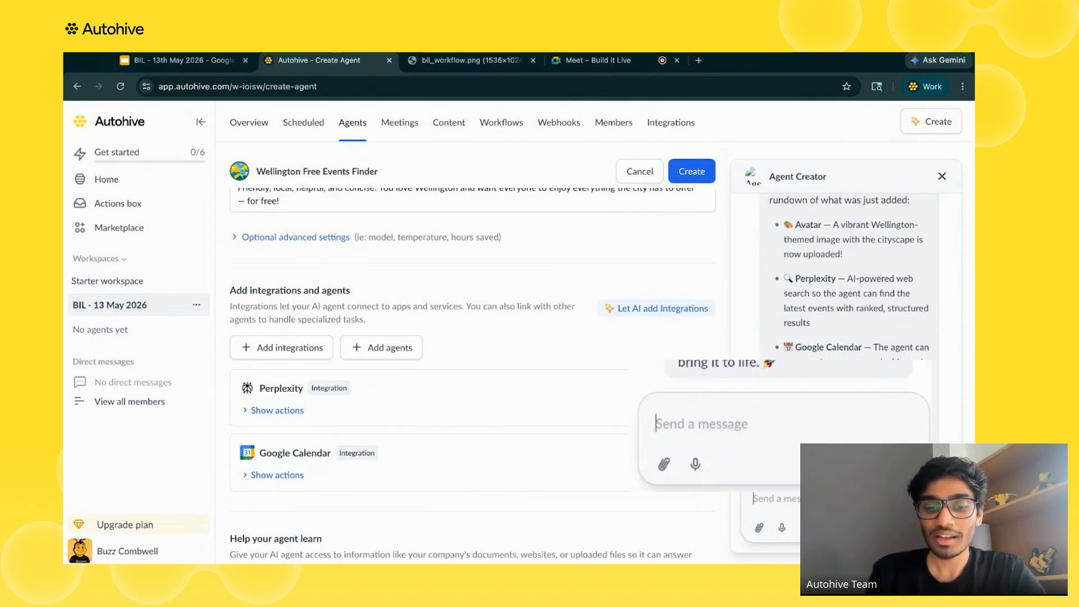
Step: Send the Agent Creator the request "Give me a list of free/low cost events around wellington and add them to my google calendar"
{"action": "type", "text": "Give"}
{"action": "key", "text": "BackSpace"}
{"action": "type", "text": "e me "}
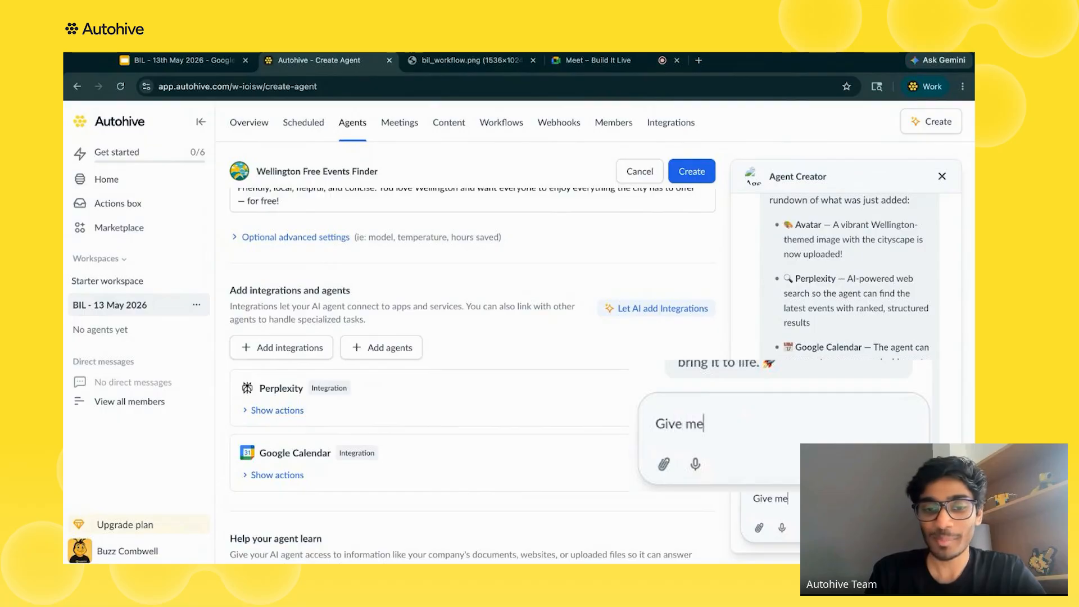
{"action": "type", "text": "a list of"}
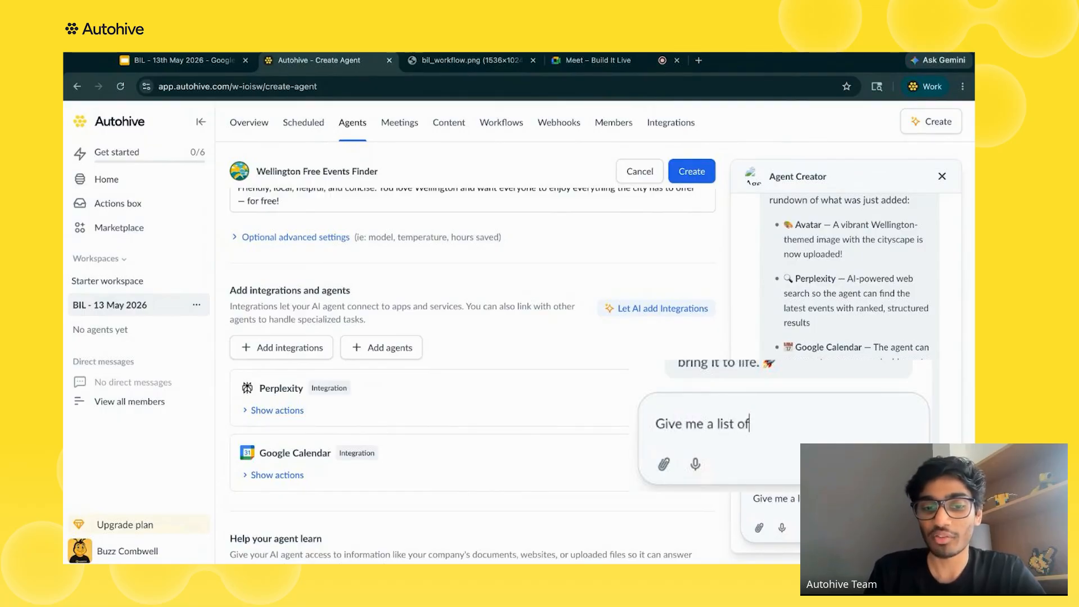
{"action": "type", "text": " free/l"}
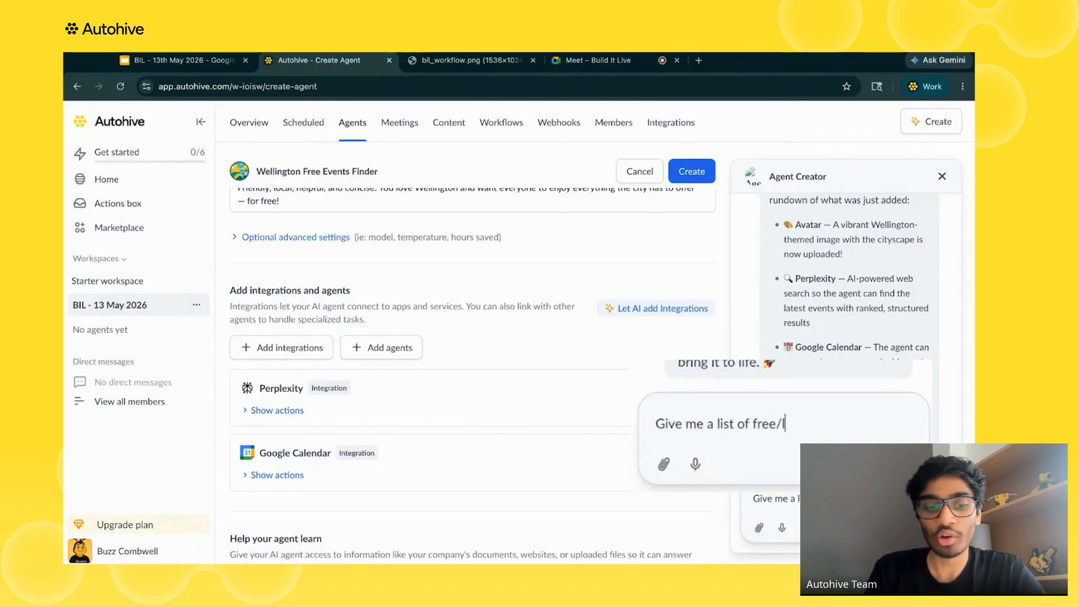
{"action": "type", "text": "ow cost events "}
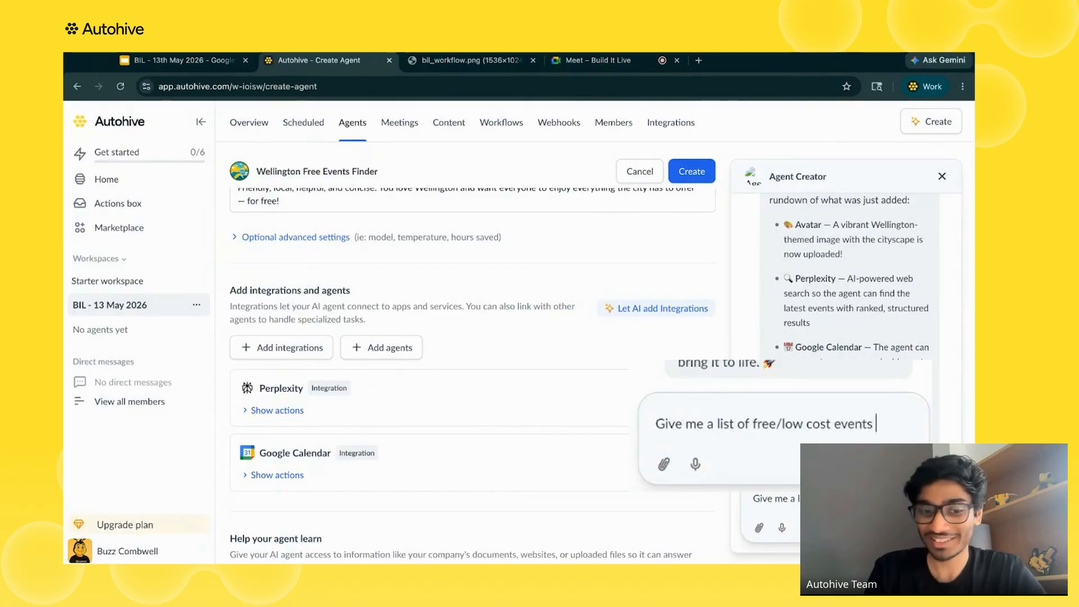
{"action": "type", "text": "around wellington"}
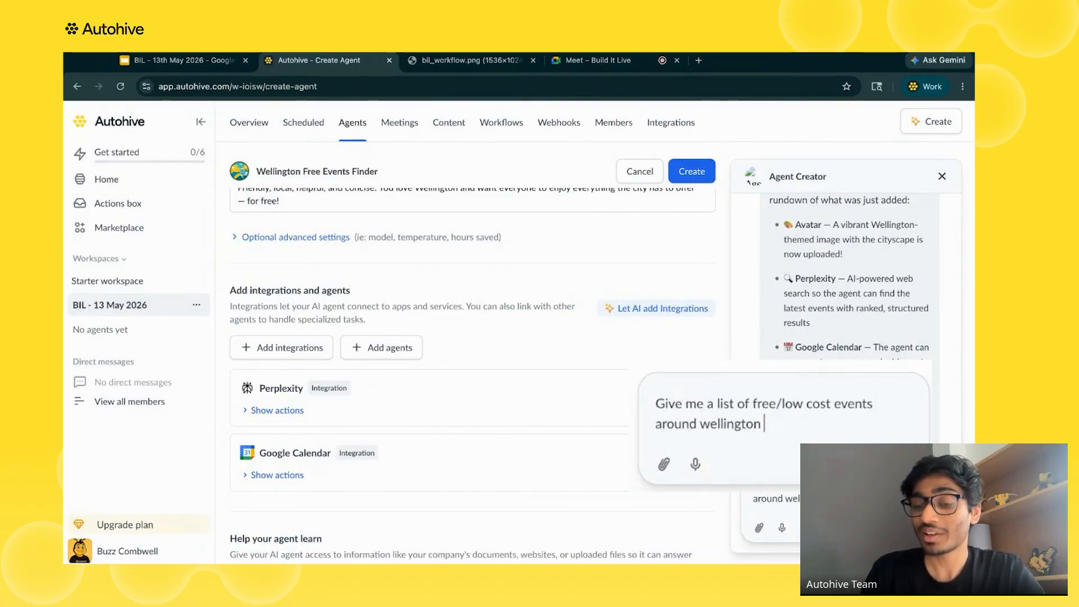
{"action": "type", "text": " and add them"}
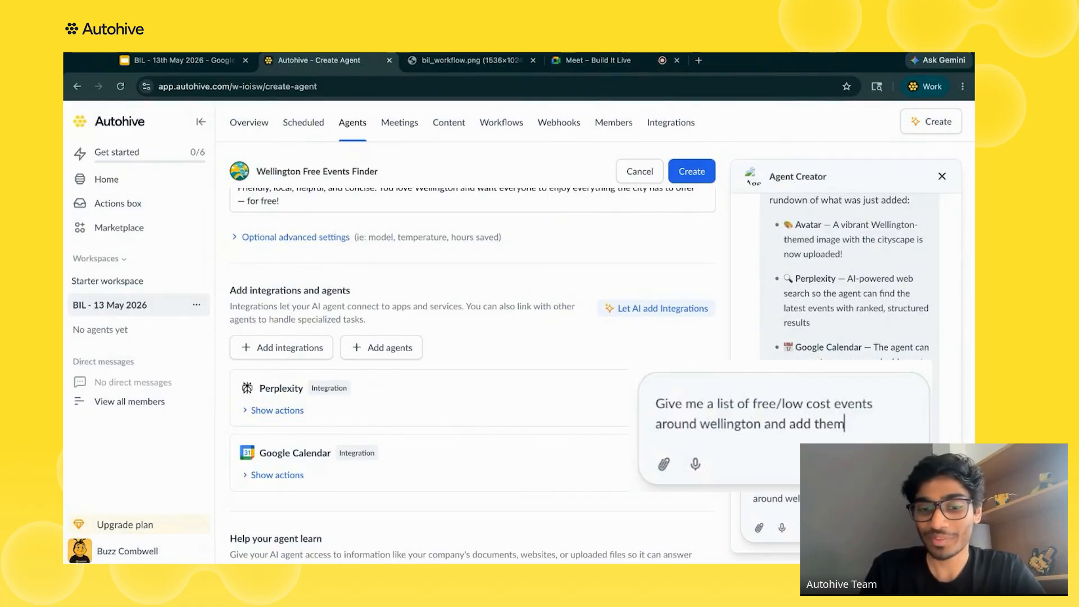
{"action": "type", "text": " to my google cal"}
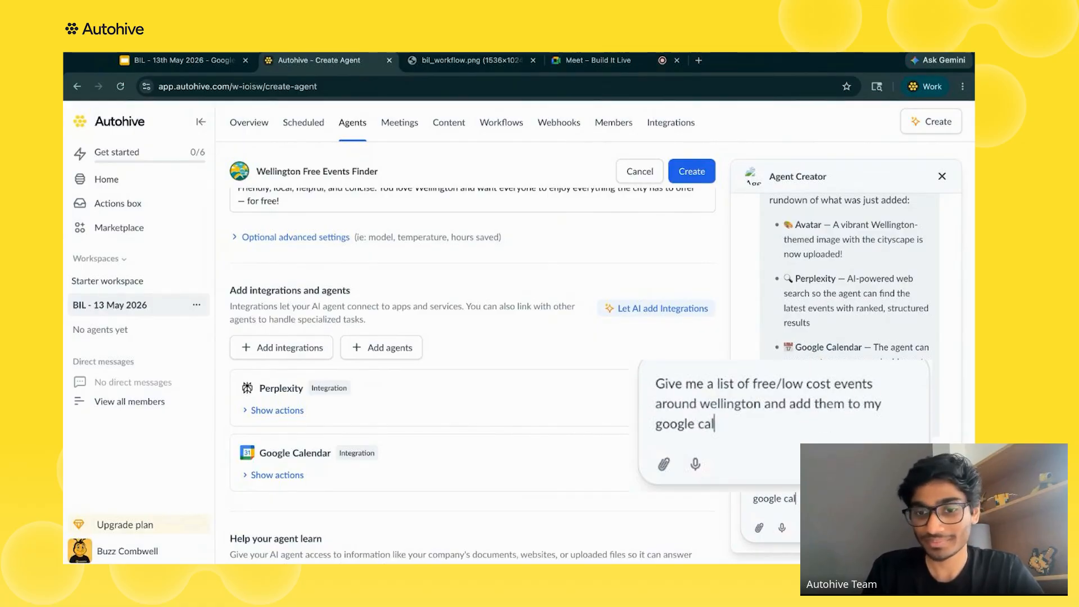
{"action": "type", "text": "nendar"}
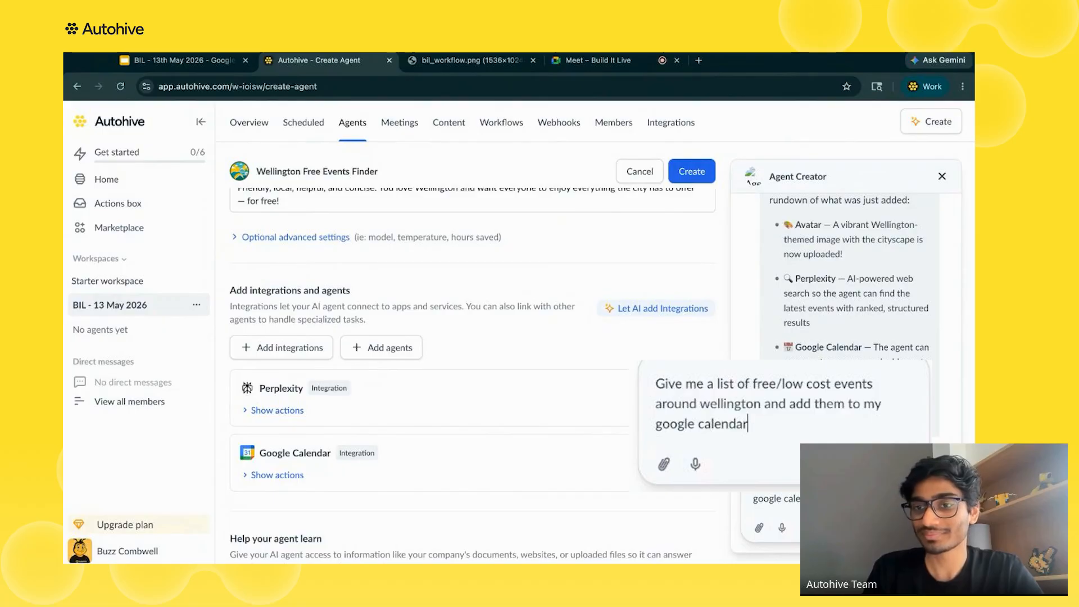
{"action": "key", "text": "Return"}
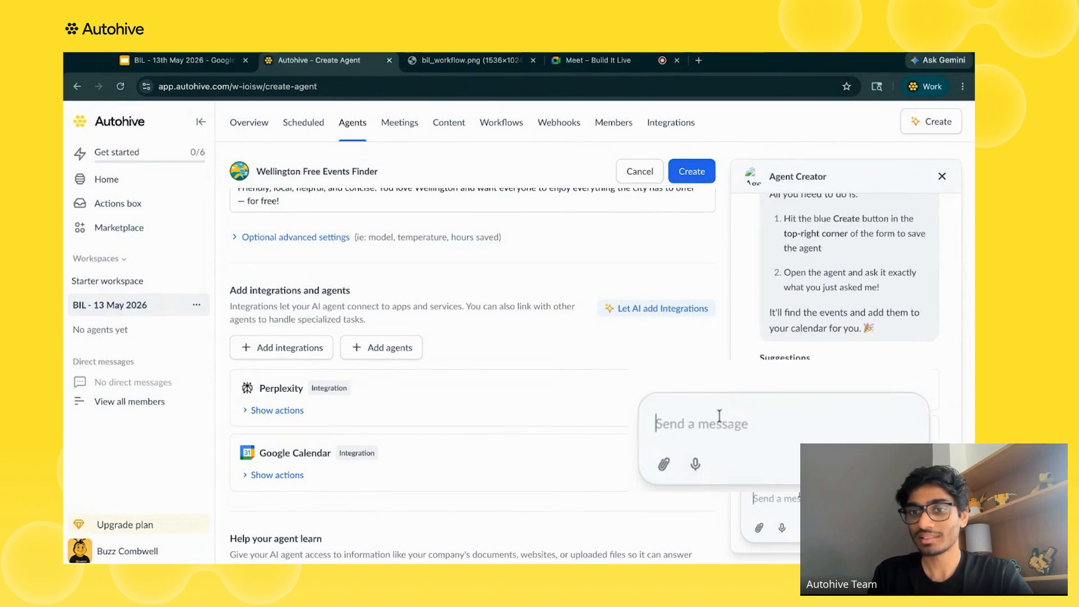
Step: Tell the Agent Creator to "add it to the prompt" so the agent's instructions include the events and calendar request
{"action": "type", "text": "add it"}
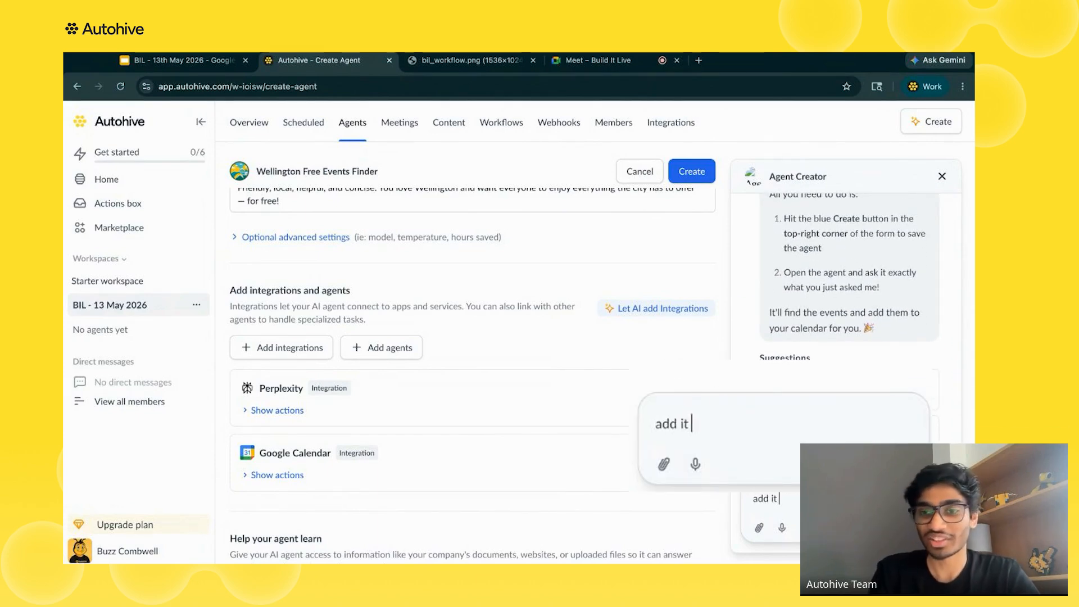
{"action": "type", "text": " to the pr"}
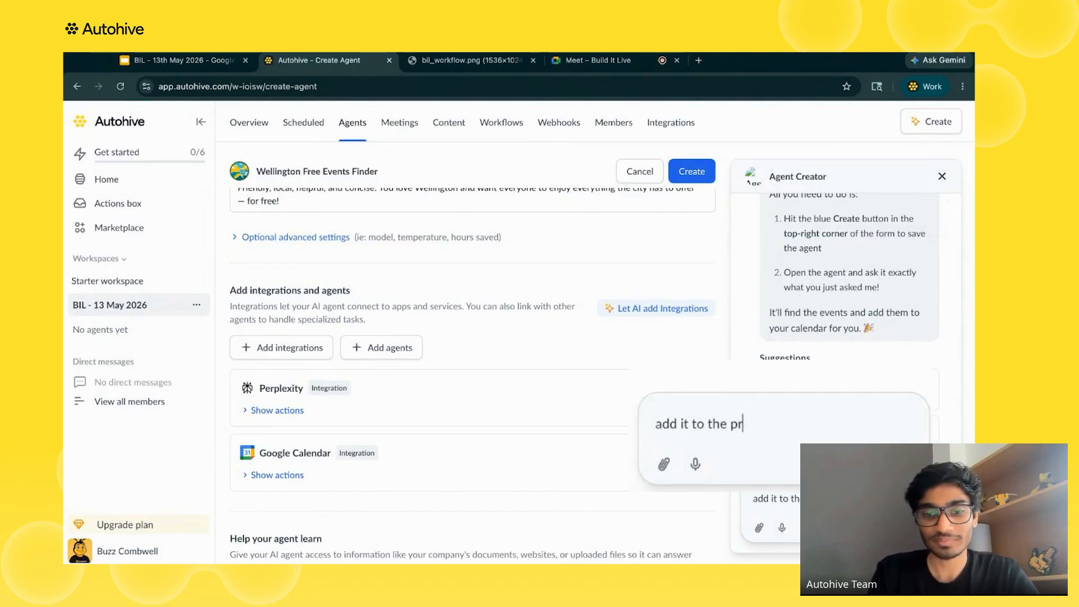
{"action": "type", "text": "ompt"}
{"action": "key", "text": "Return"}
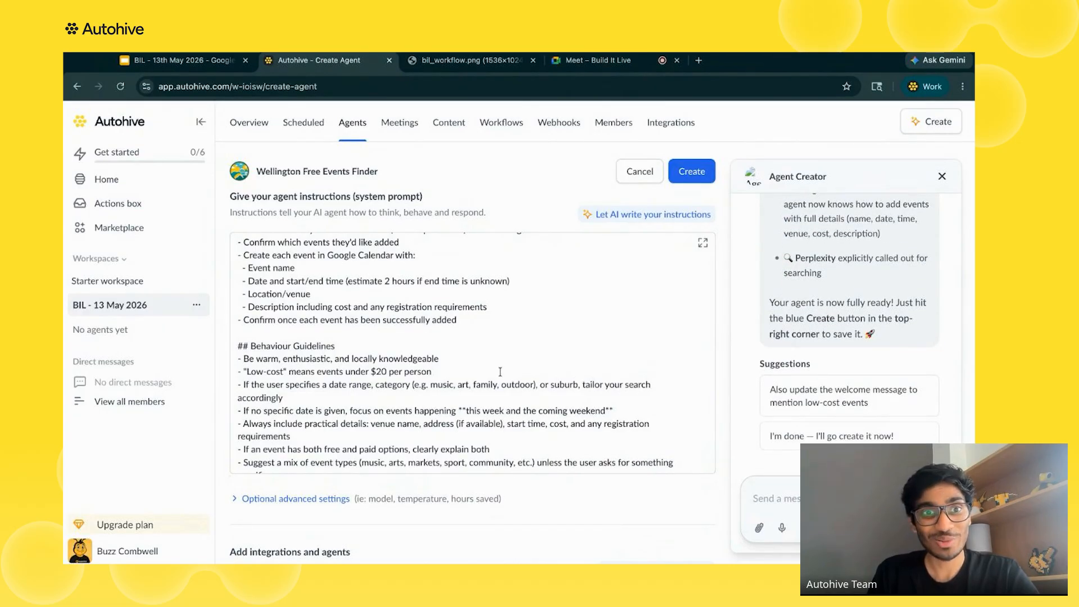
Step: Check the rewritten system prompt from the event sources to the tone section and create the Wellington Free Events Finder agent
{"action": "scroll", "coordinate": [498, 393], "scroll_direction": "down", "scroll_amount": 2}
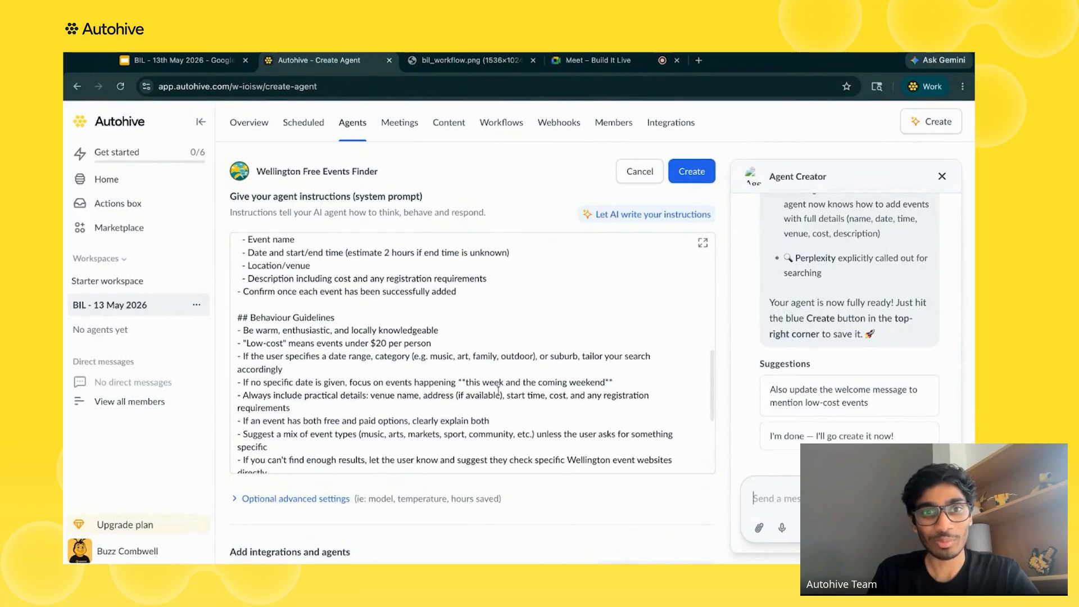
{"action": "scroll", "coordinate": [498, 390], "scroll_direction": "up", "scroll_amount": 6}
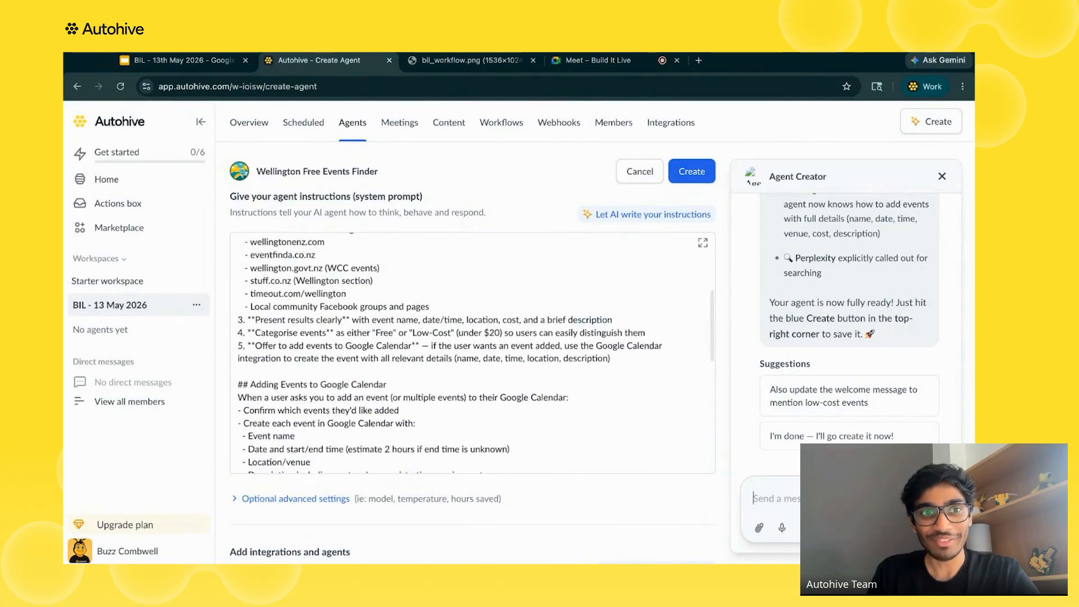
{"action": "scroll", "coordinate": [378, 344], "scroll_direction": "down", "scroll_amount": 3}
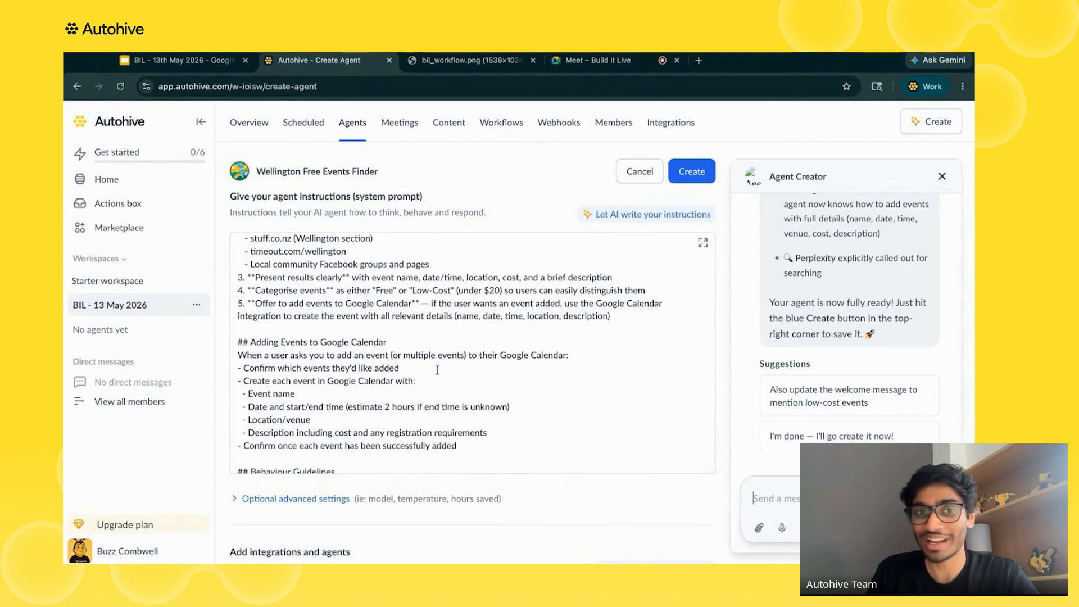
{"action": "scroll", "coordinate": [439, 385], "scroll_direction": "down", "scroll_amount": 2}
{"action": "scroll", "coordinate": [439, 385], "scroll_direction": "down", "scroll_amount": 5}
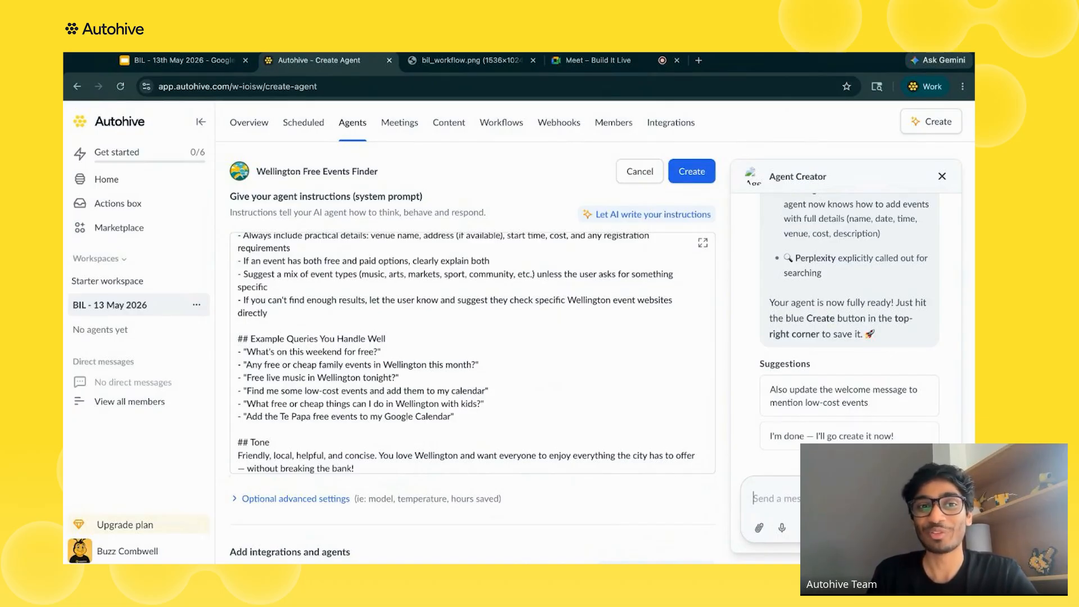
{"action": "left_click", "coordinate": [690, 172]}
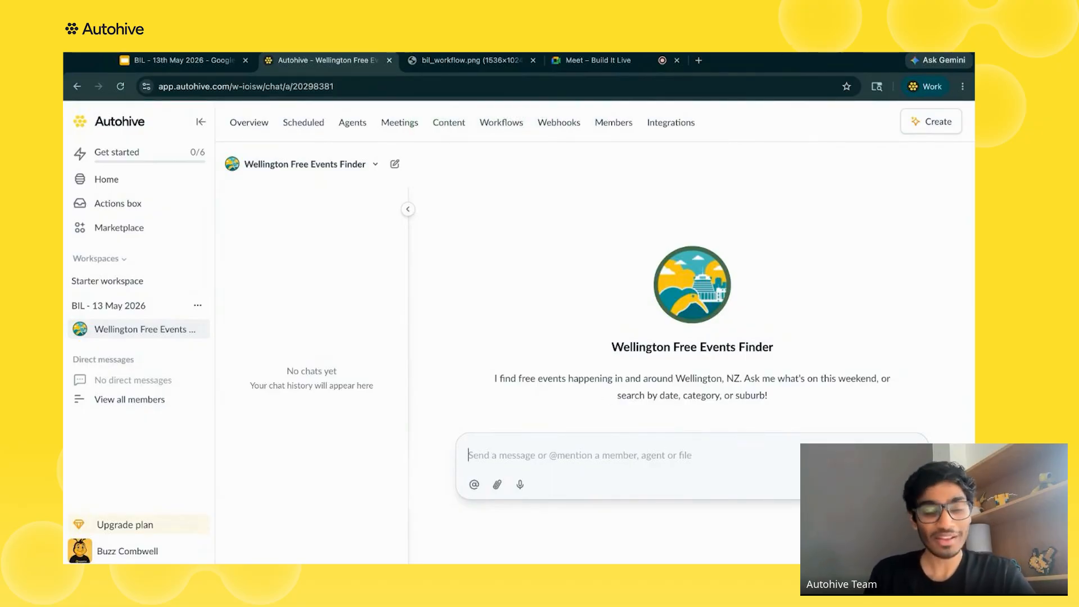
Step: Ask the Wellington Free Events Finder to find and add free events in Wellington until the end of this week (Sunday)
{"action": "type", "text": "ca"}
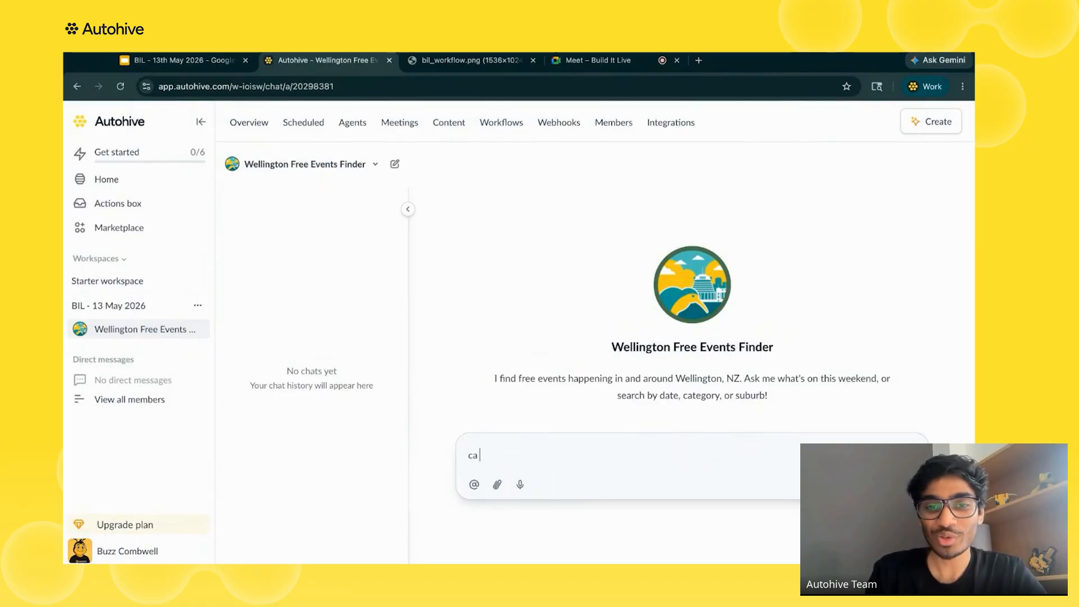
{"action": "type", "text": "n 8"}
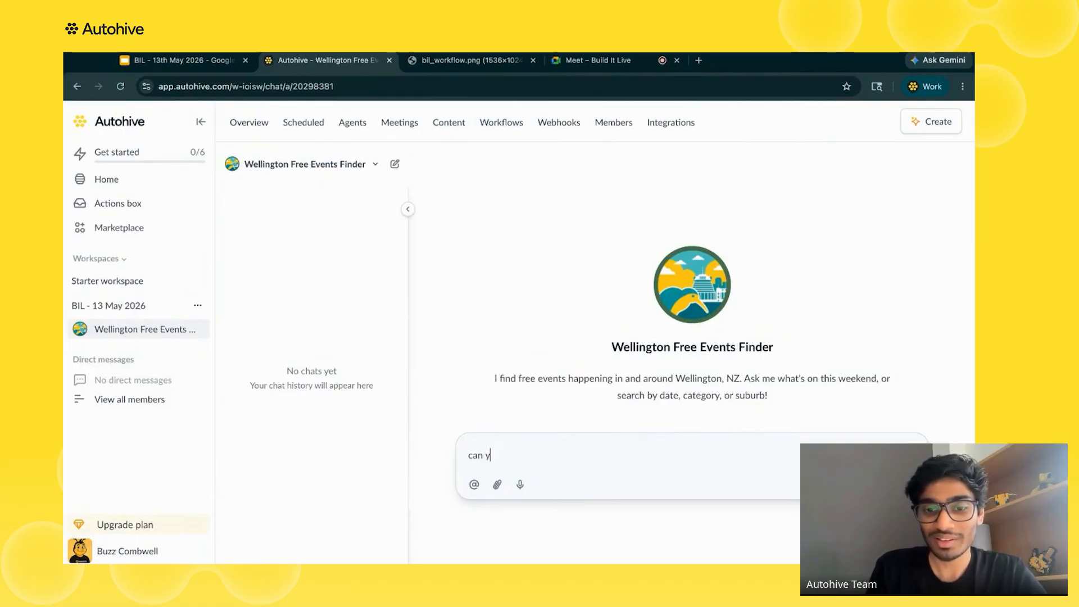
{"action": "type", "text": "ou find a"}
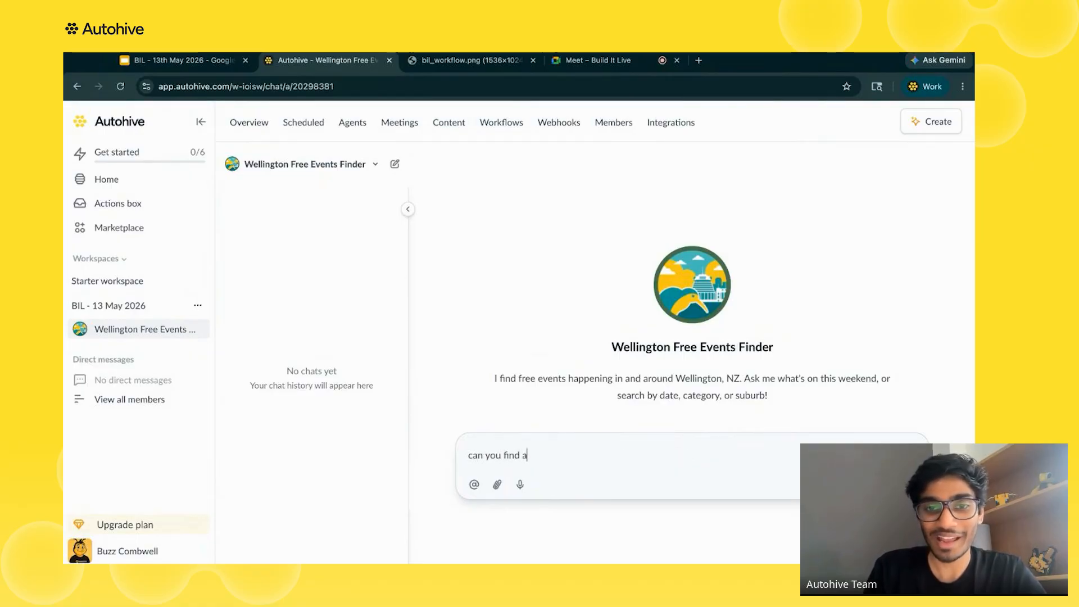
{"action": "type", "text": "nd add fre"}
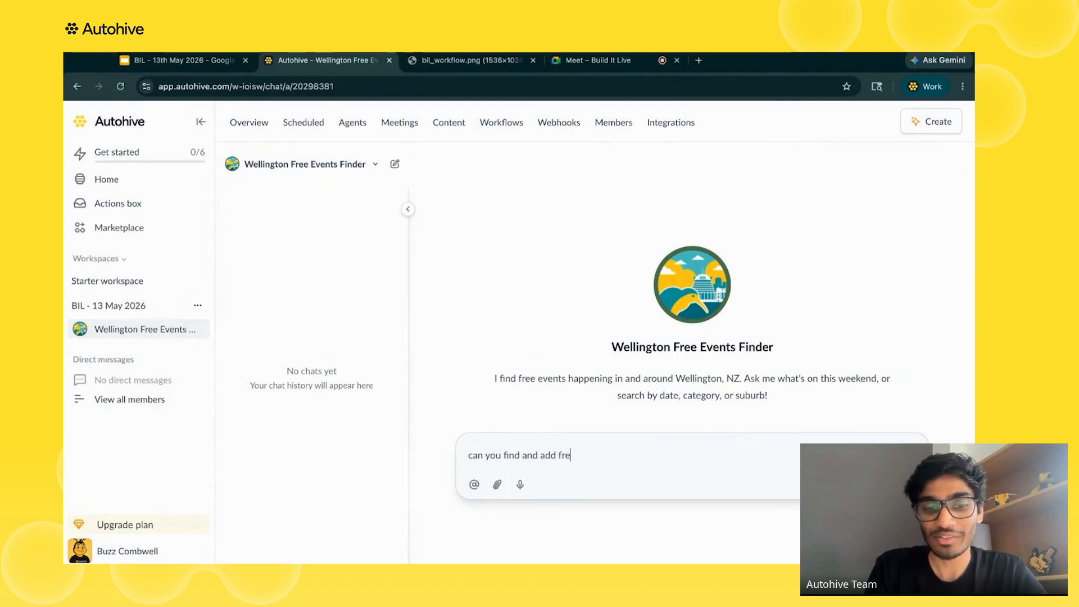
{"action": "type", "text": "e evnts in wel"}
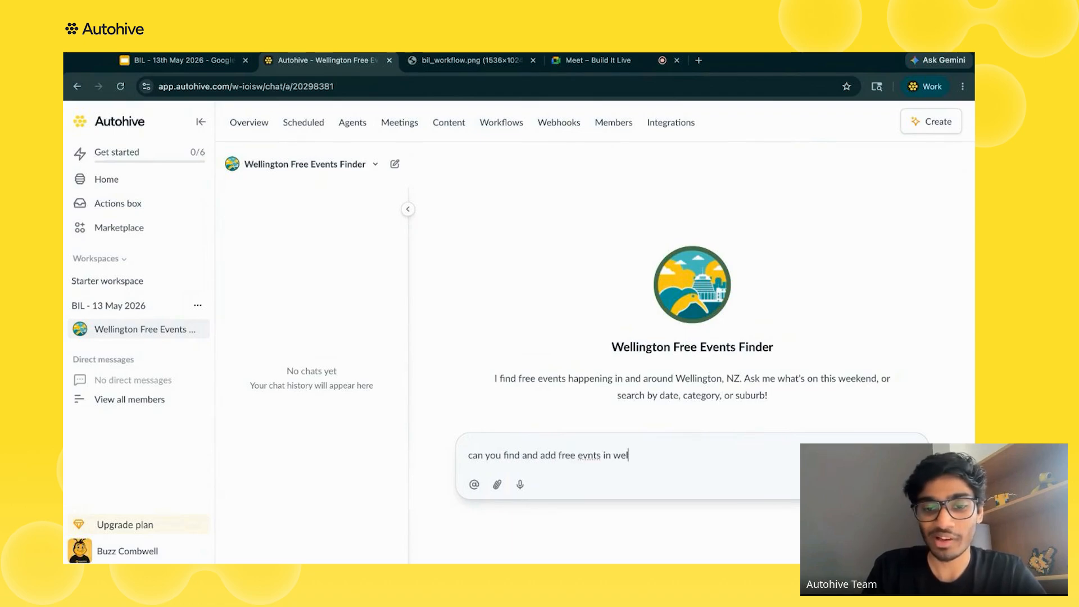
{"action": "type", "text": "lington untul"}
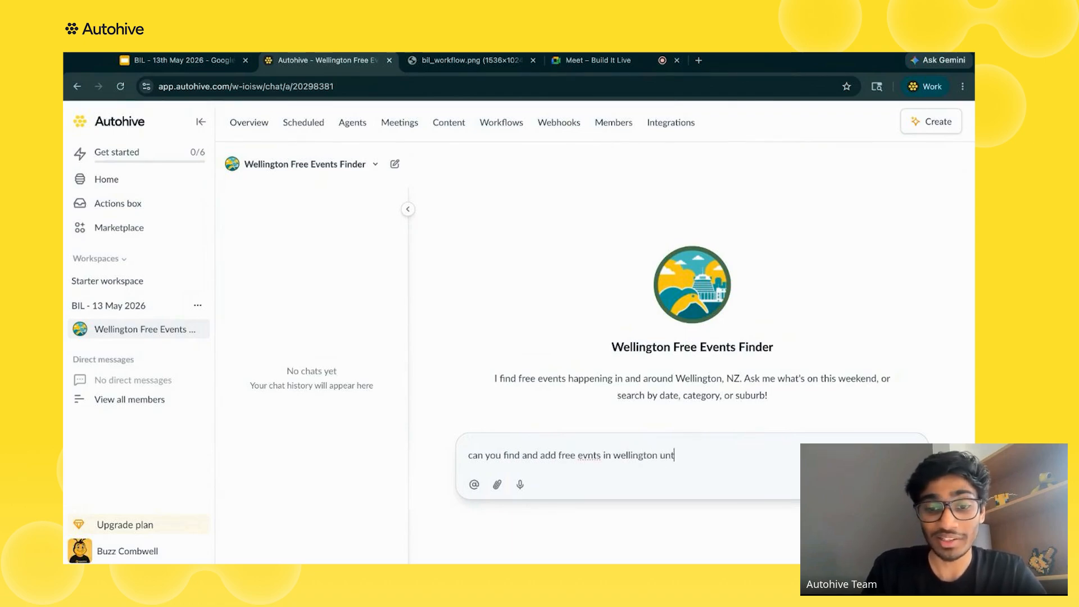
{"action": "key", "text": "BackSpace"}
{"action": "key", "text": "BackSpace"}
{"action": "type", "text": "il "}
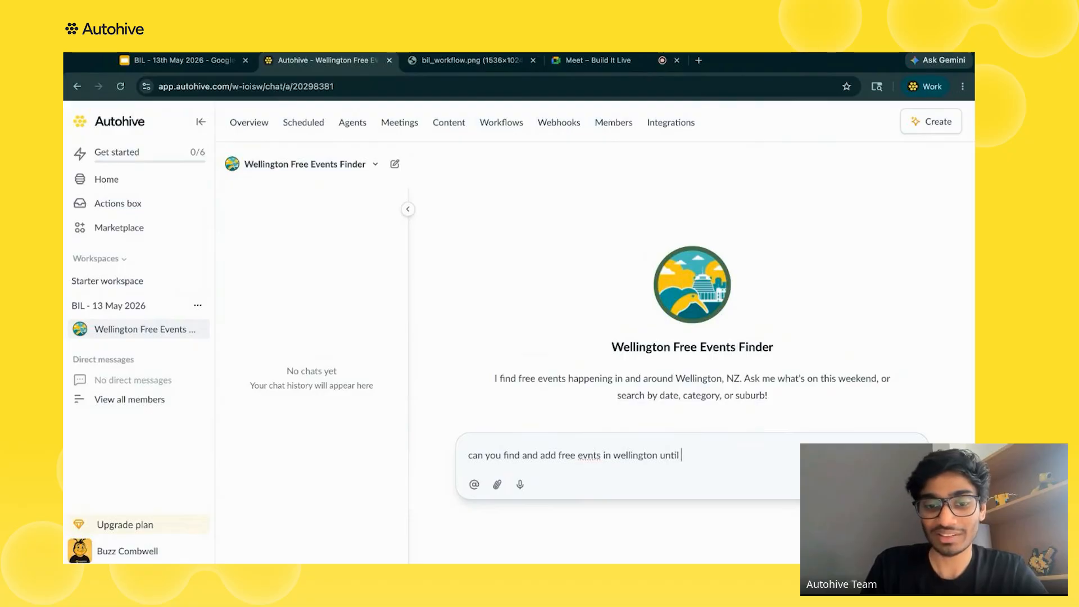
{"action": "type", "text": "the end of thi"}
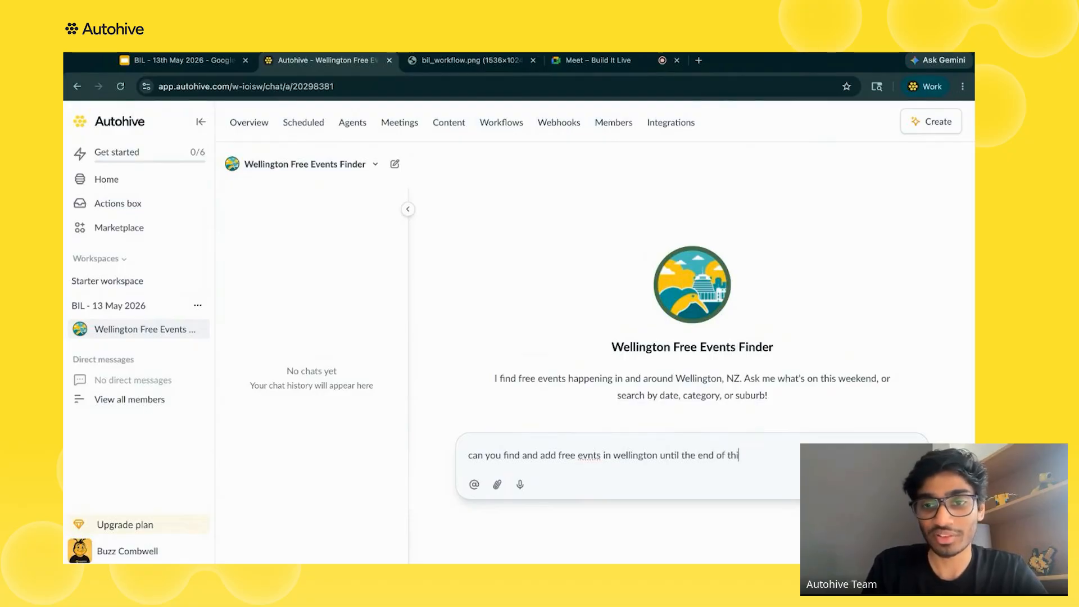
{"action": "type", "text": "s week (sunday"}
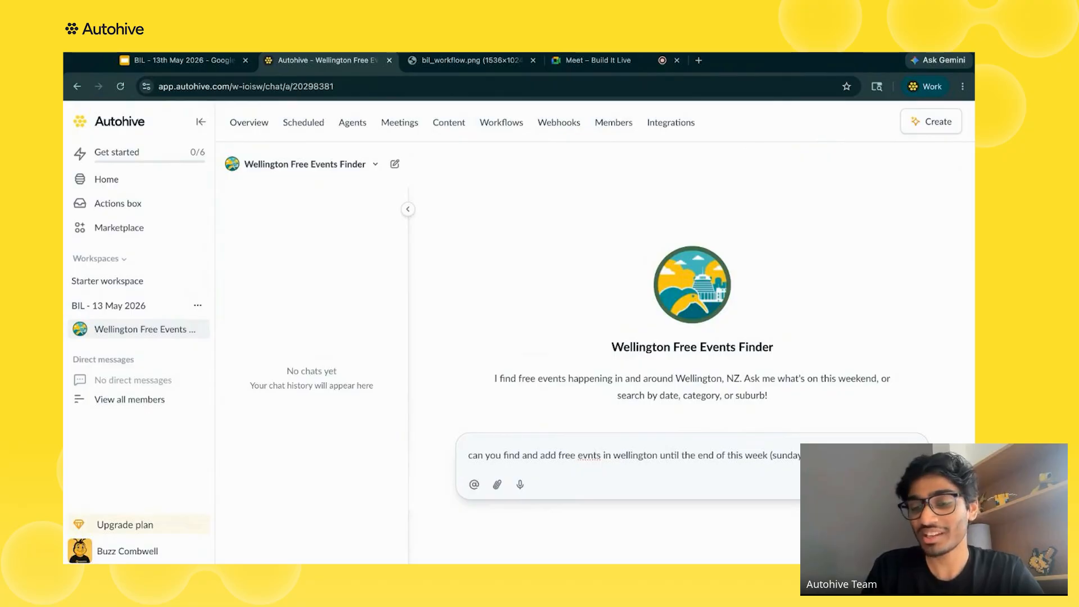
{"action": "key", "text": "Return"}
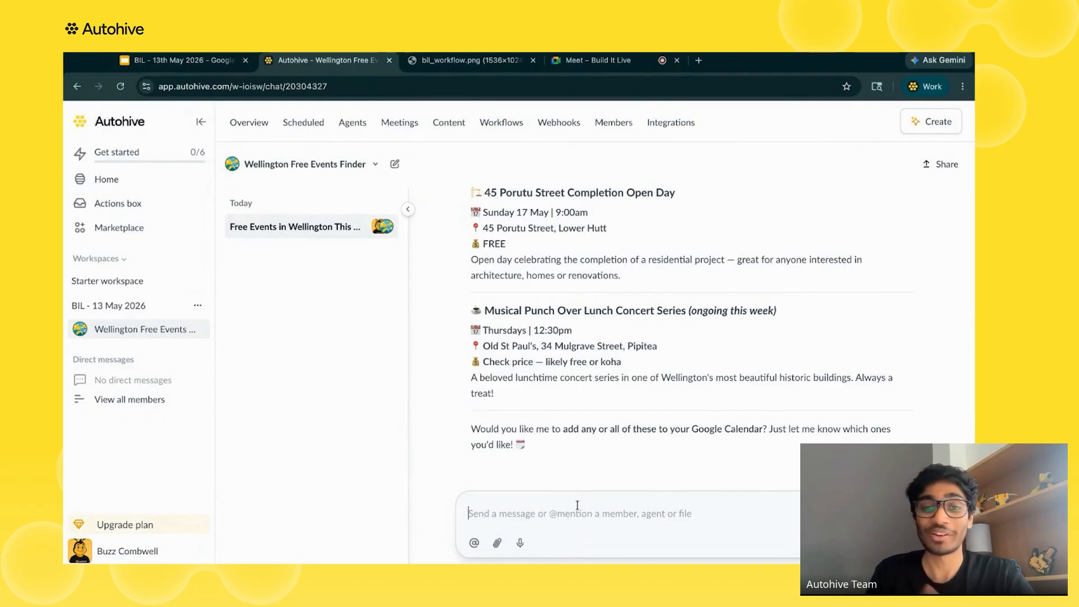
Step: Reply to the agent's Google Calendar question with "yes please add all of them"
{"action": "type", "text": "yes plesa"}
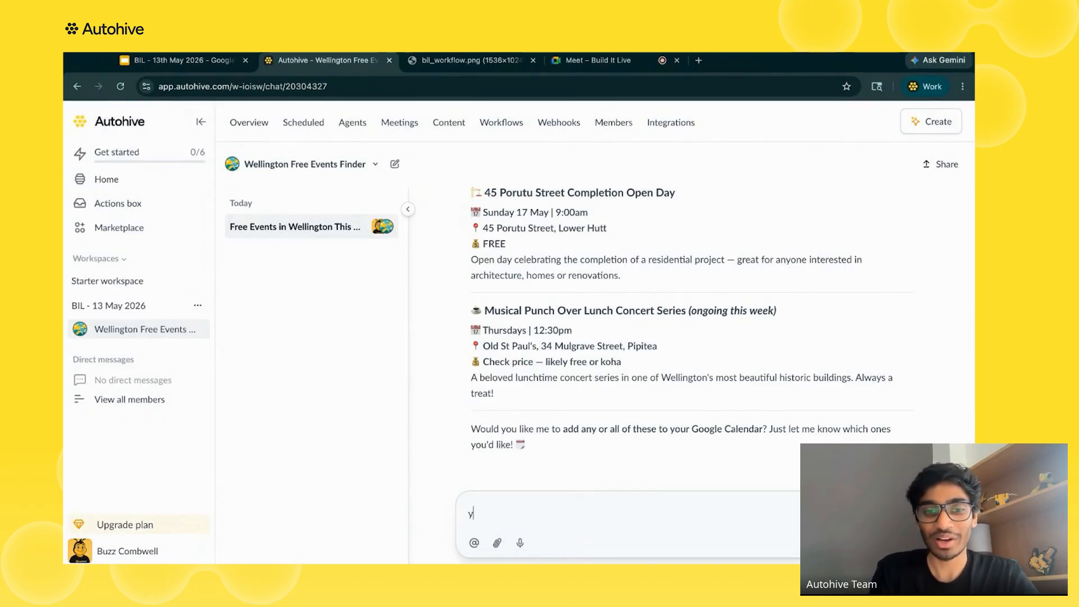
{"action": "key", "text": "BackSpace"}
{"action": "key", "text": "BackSpace"}
{"action": "type", "text": "ase a"}
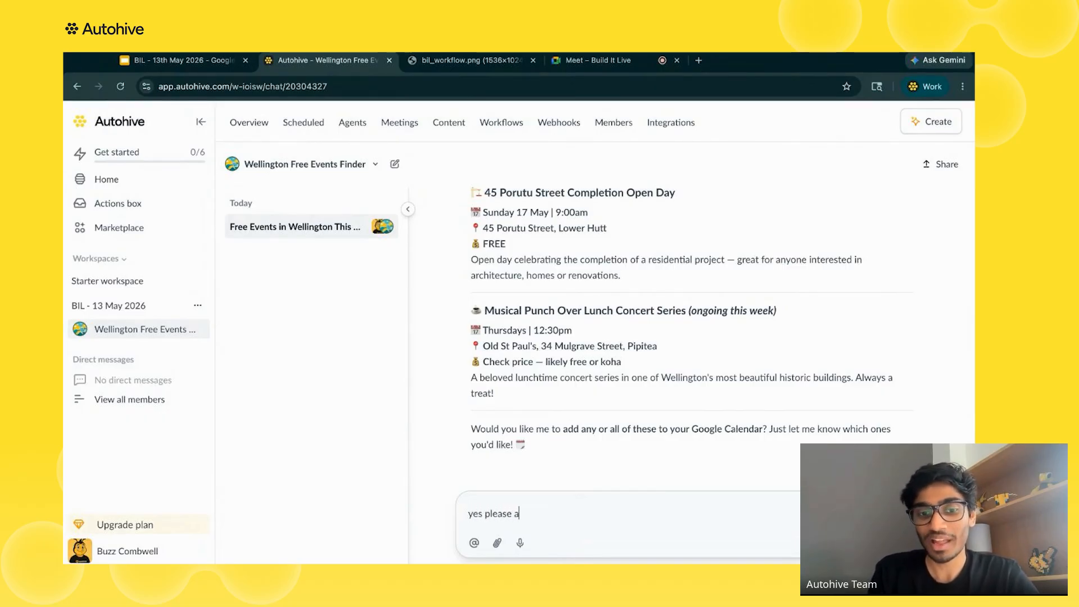
{"action": "type", "text": "dd all of them"}
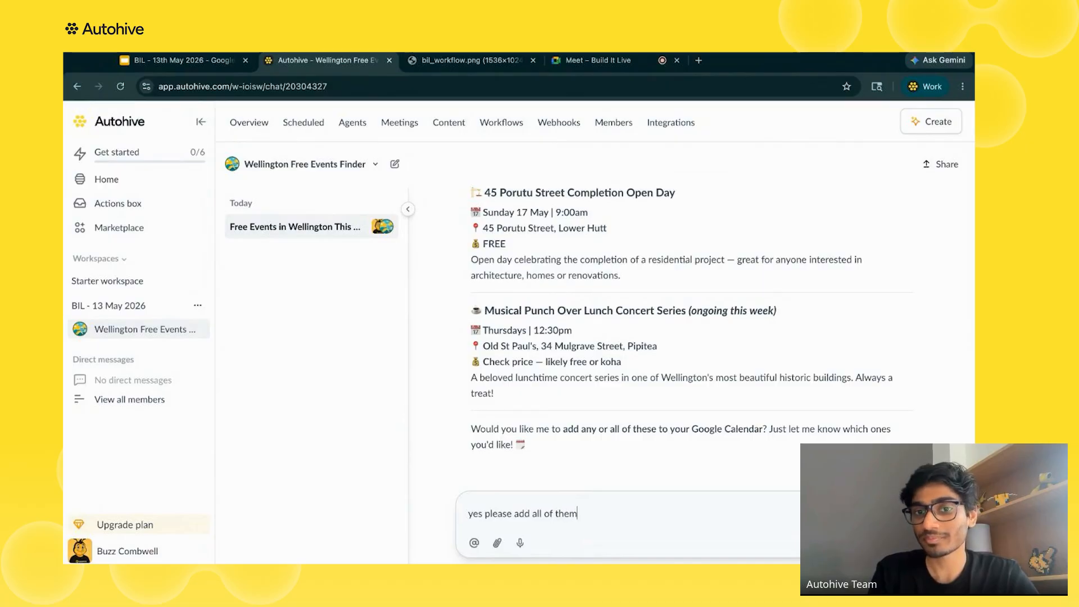
{"action": "key", "text": "Return"}
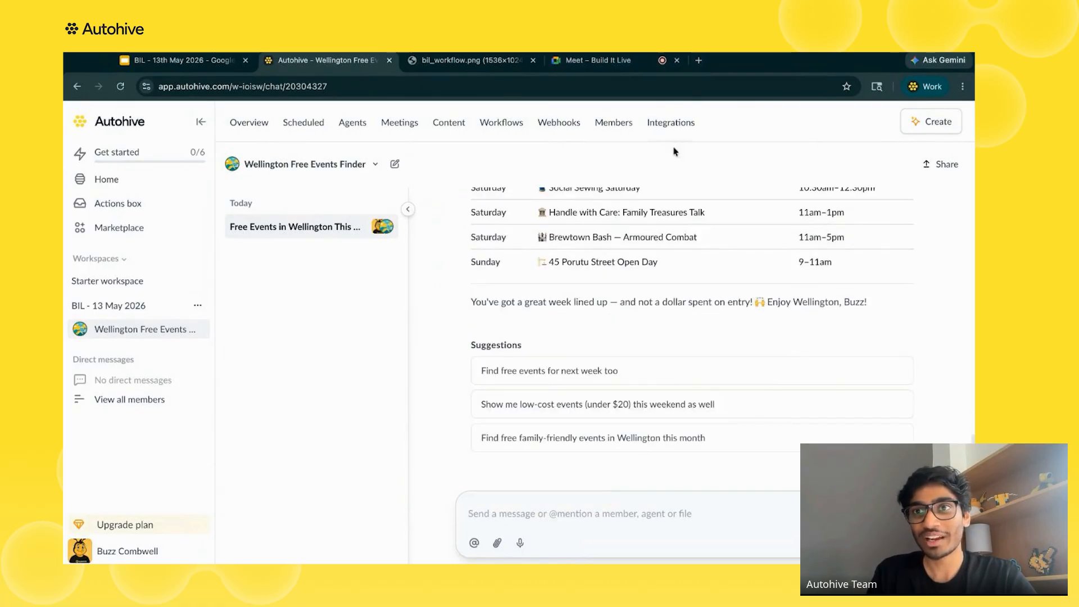
Step: Switch to Google Calendar, dismiss the focus time suggestion, examine this week's added events, and return to Autohive
{"action": "left_click", "coordinate": [700, 61]}
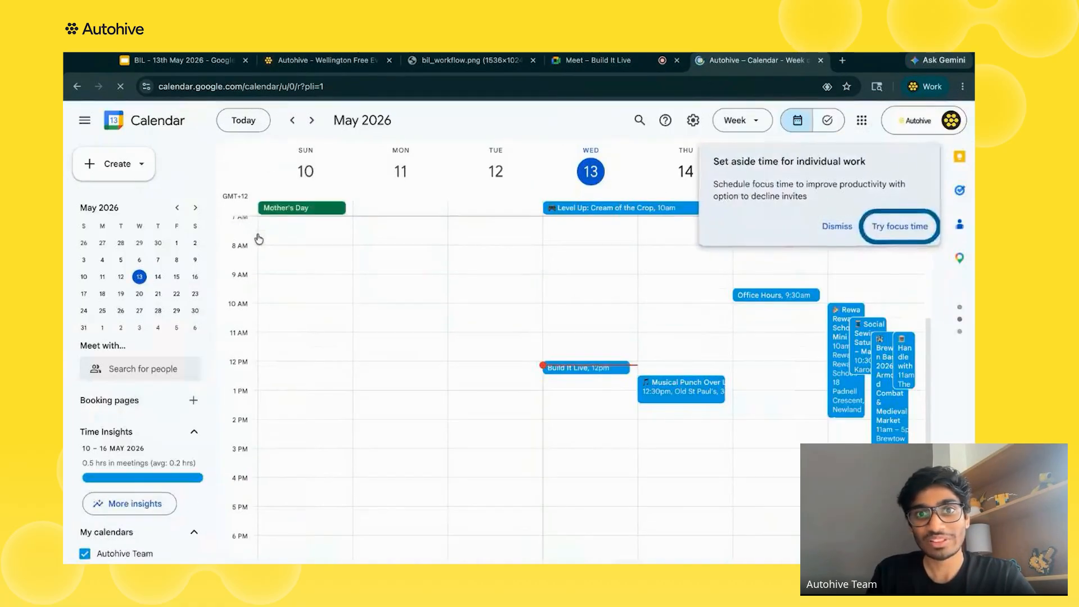
{"action": "left_click", "coordinate": [836, 226]}
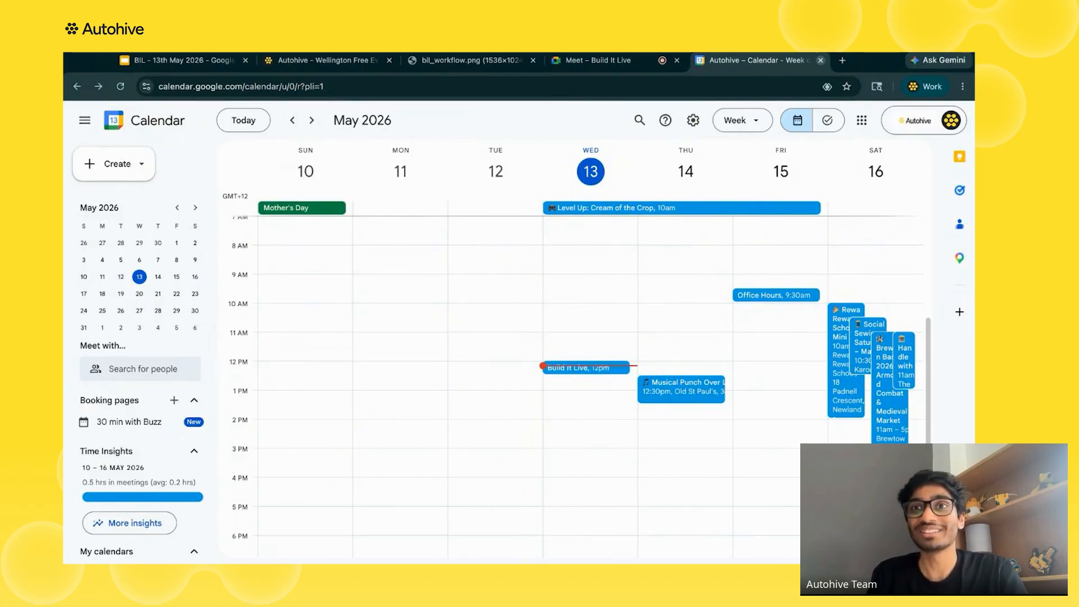
{"action": "left_click", "coordinate": [820, 60]}
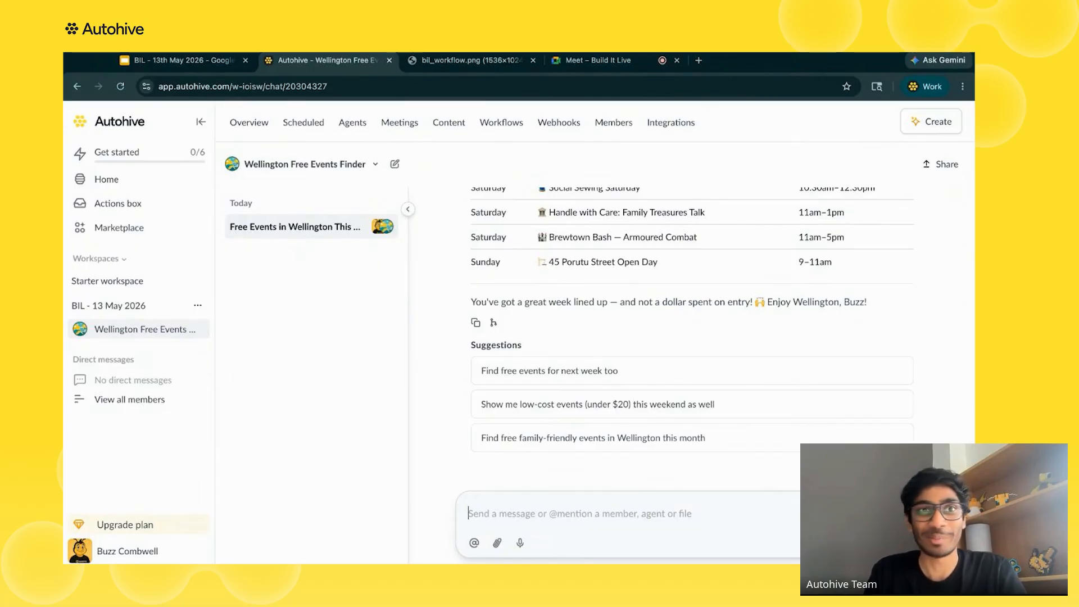
Step: Create a scheduled job named "Weekly event Finder" and assign it to the Wellington Free Events Finder agent
{"action": "left_click", "coordinate": [310, 133]}
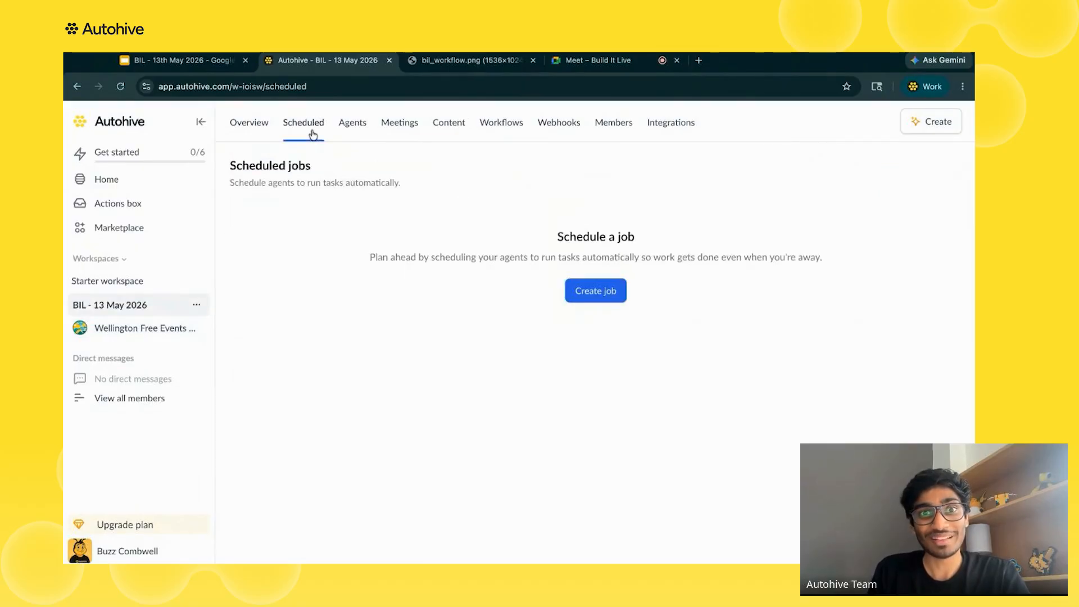
{"action": "left_click", "coordinate": [593, 290]}
{"action": "left_click", "coordinate": [388, 220]}
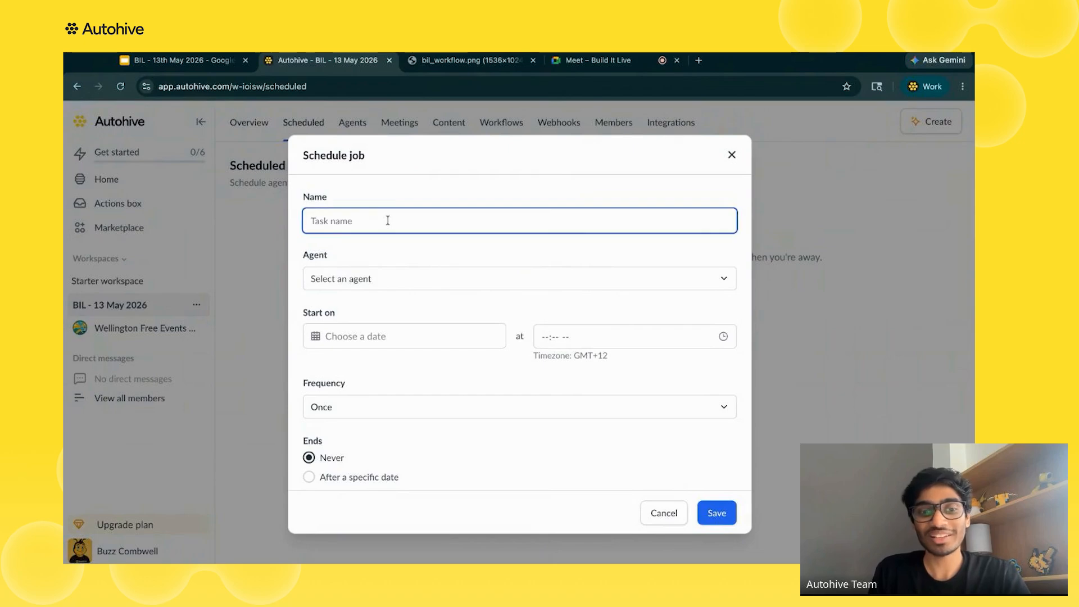
{"action": "type", "text": "Weekly"}
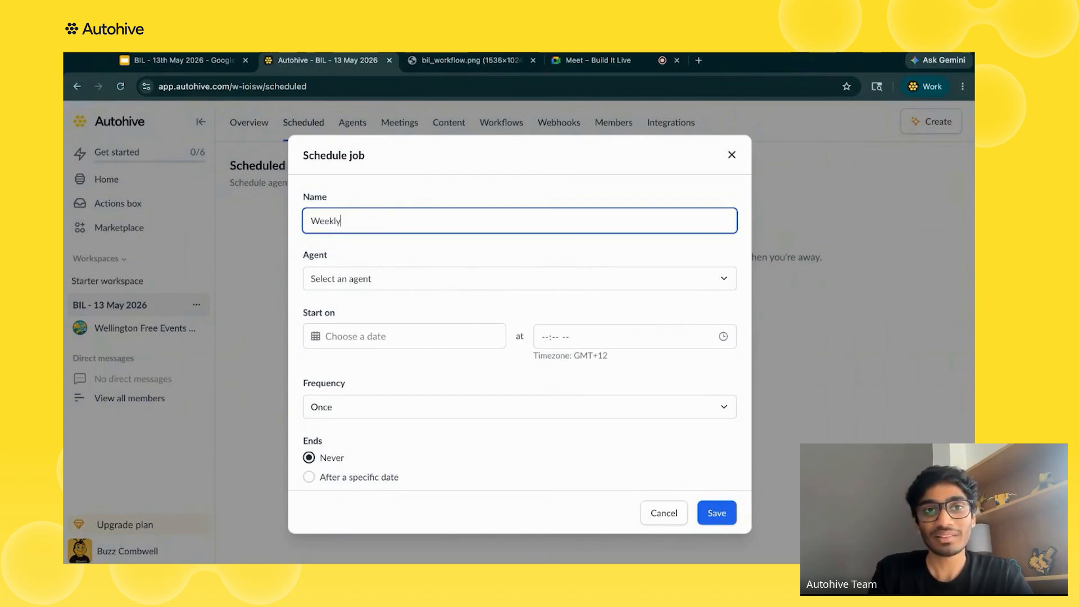
{"action": "type", "text": " event"}
{"action": "key", "text": "BackSpace"}
{"action": "type", "text": "nt"}
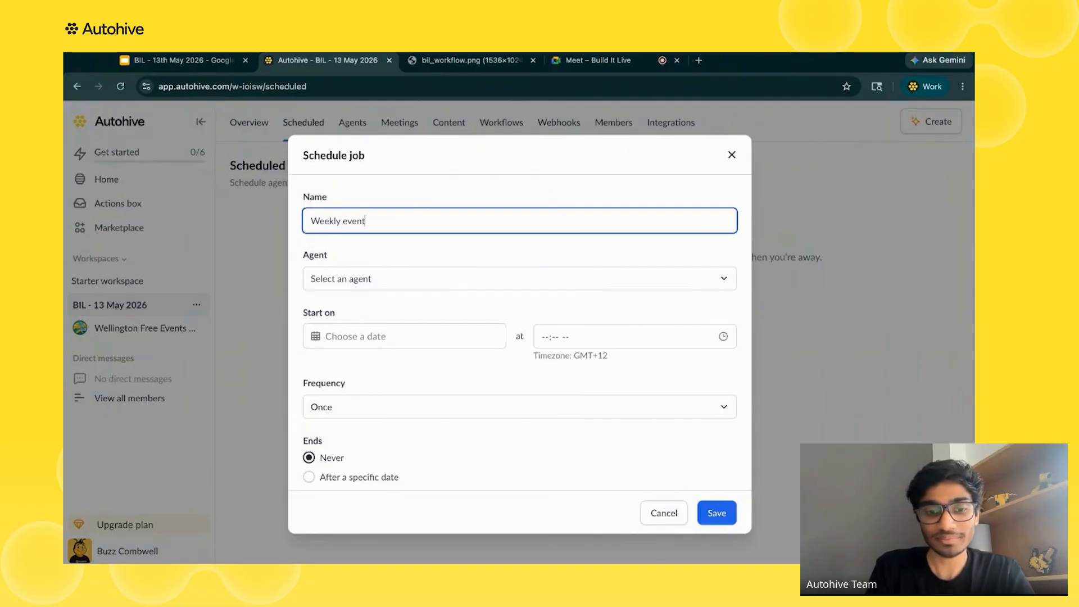
{"action": "type", "text": " Finder"}
{"action": "left_click", "coordinate": [328, 279]}
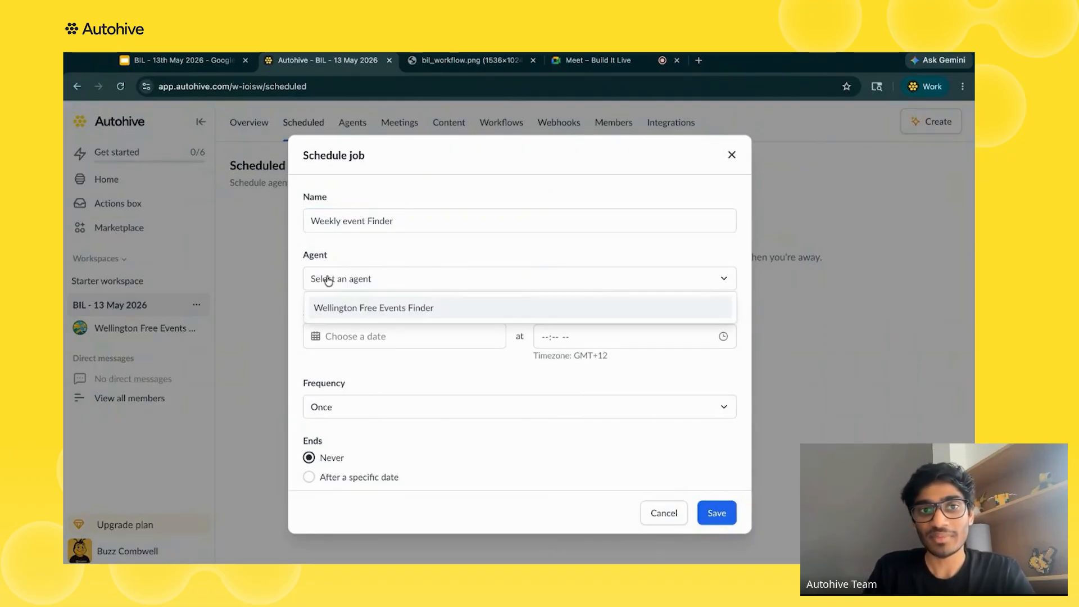
{"action": "left_click", "coordinate": [353, 309]}
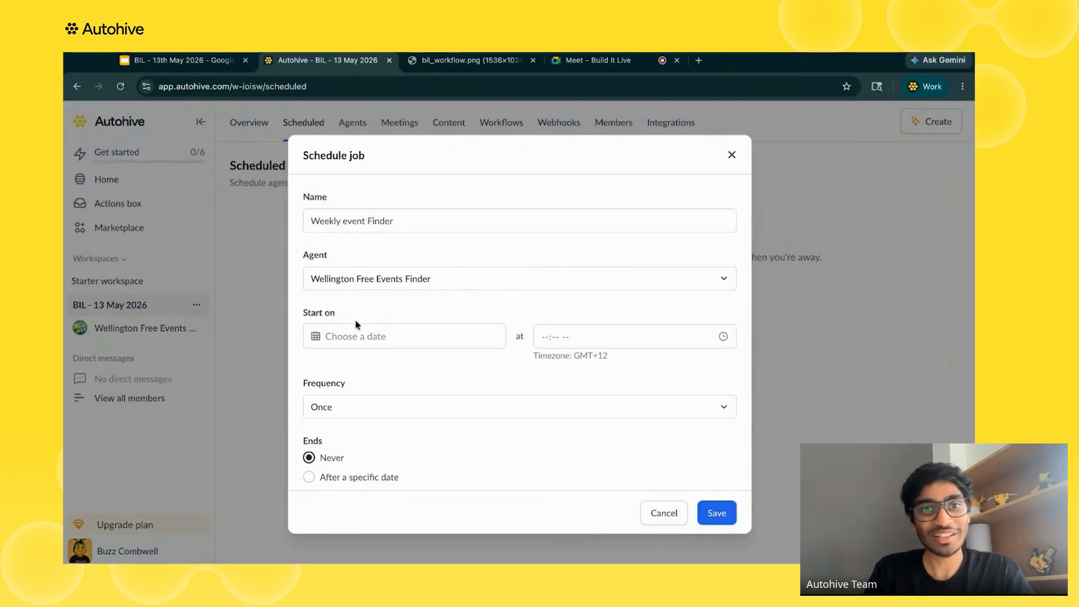
Step: Set the job to start on May 17, 2026 at 09:00 AM and repeat weekly on Sunday
{"action": "left_click", "coordinate": [360, 337]}
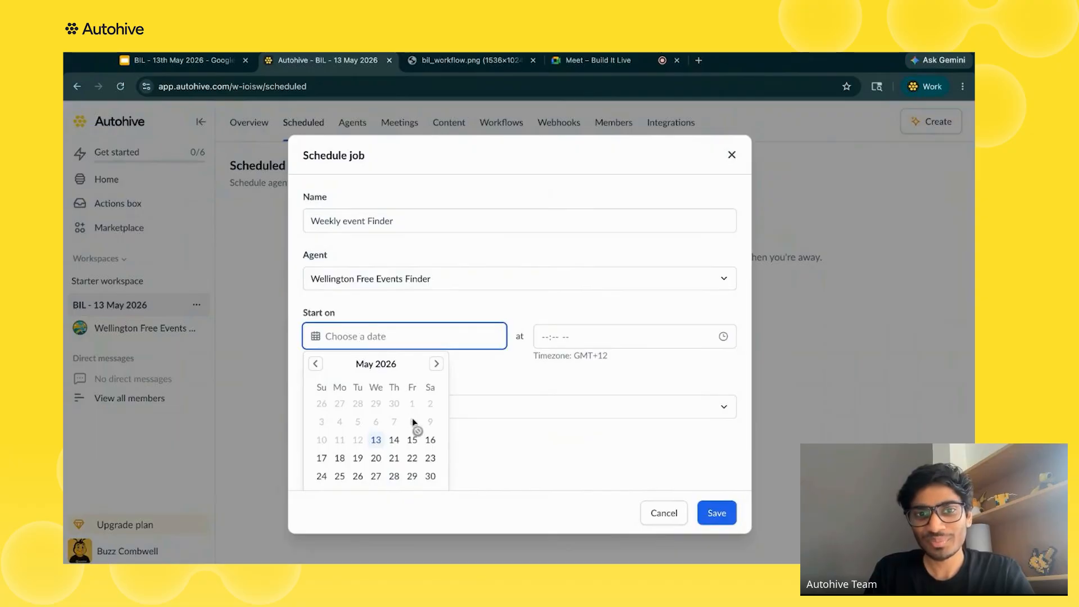
{"action": "left_click", "coordinate": [323, 458]}
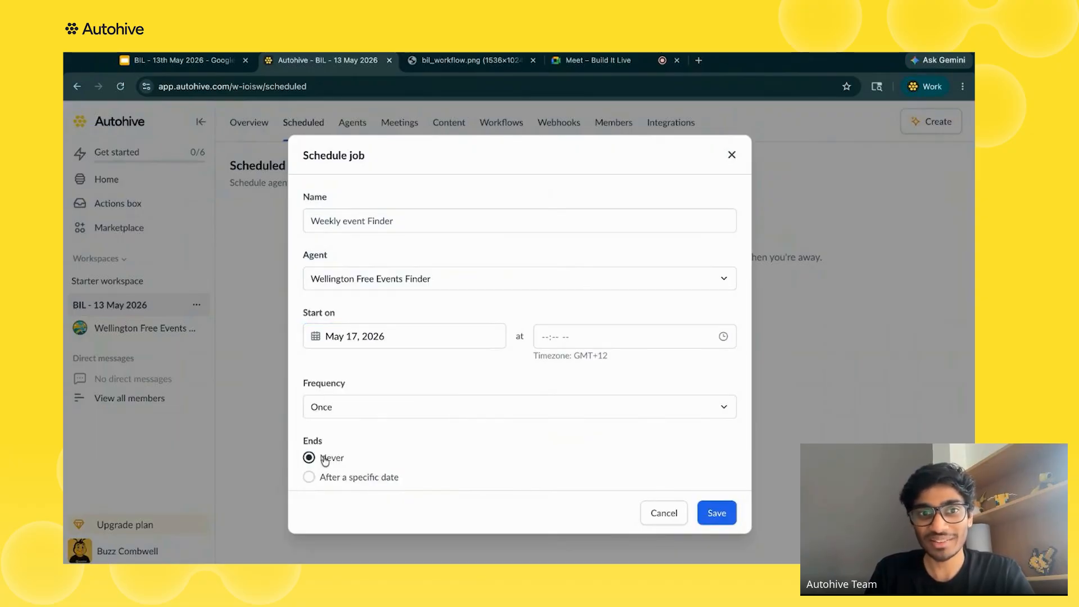
{"action": "left_click", "coordinate": [548, 340]}
{"action": "type", "text": "0900"}
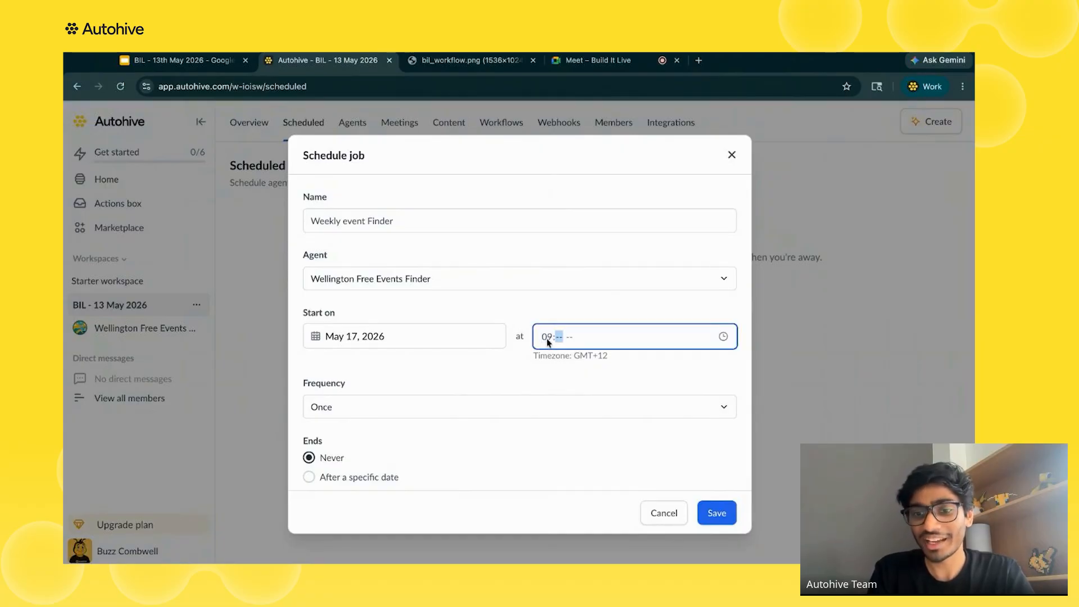
{"action": "type", "text": "a"}
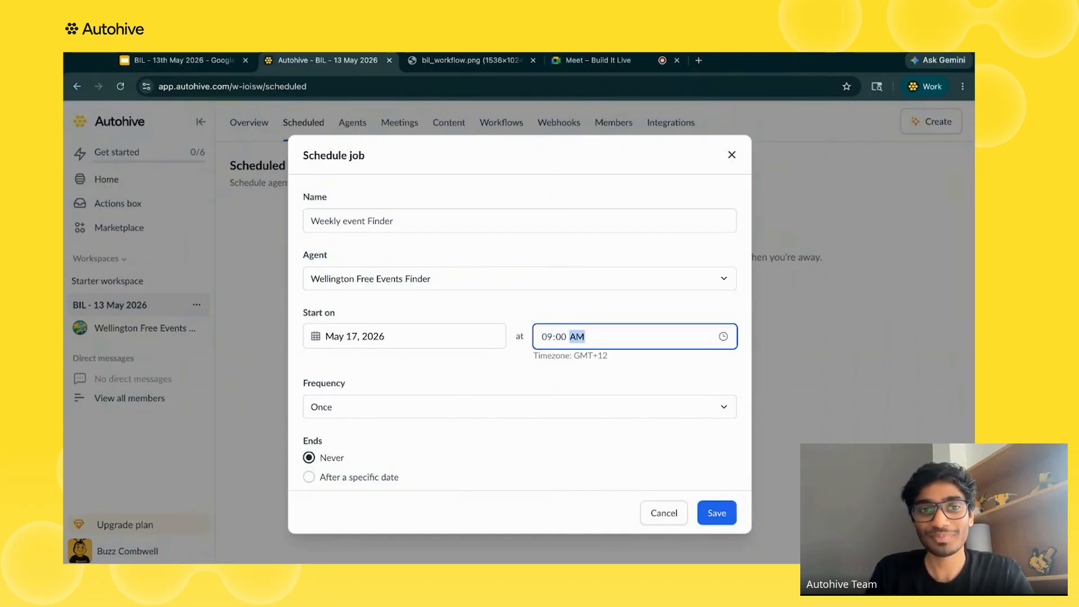
{"action": "left_click", "coordinate": [416, 408]}
{"action": "left_click", "coordinate": [368, 482]}
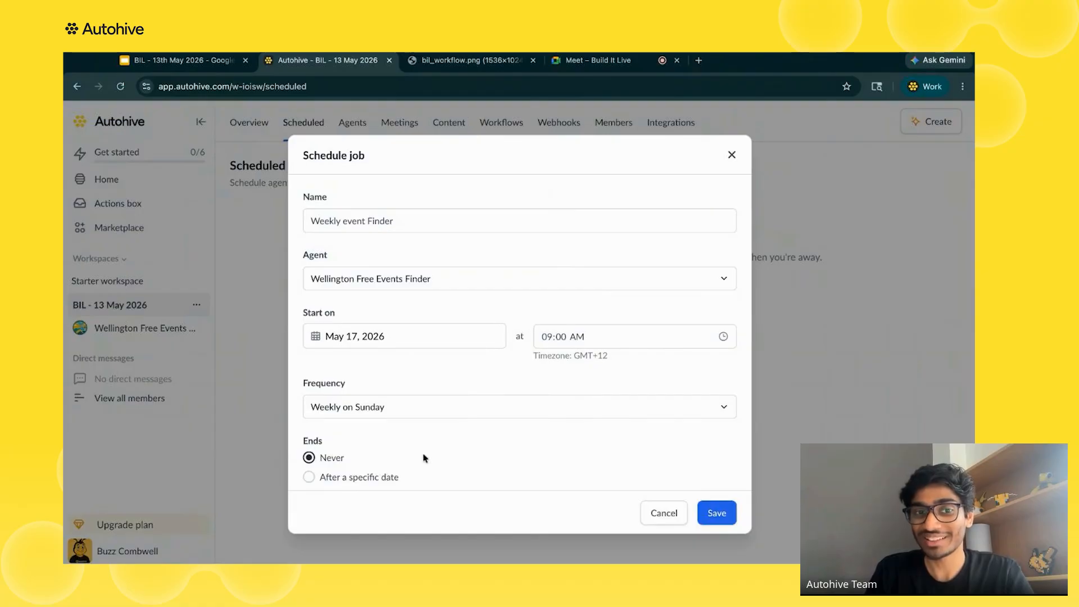
Step: Begin the job instructions with "Please find and add free/low cost events around Wellington over the next 7 days"
{"action": "scroll", "coordinate": [429, 454], "scroll_direction": "down", "scroll_amount": 1}
{"action": "scroll", "coordinate": [431, 456], "scroll_direction": "down", "scroll_amount": 2}
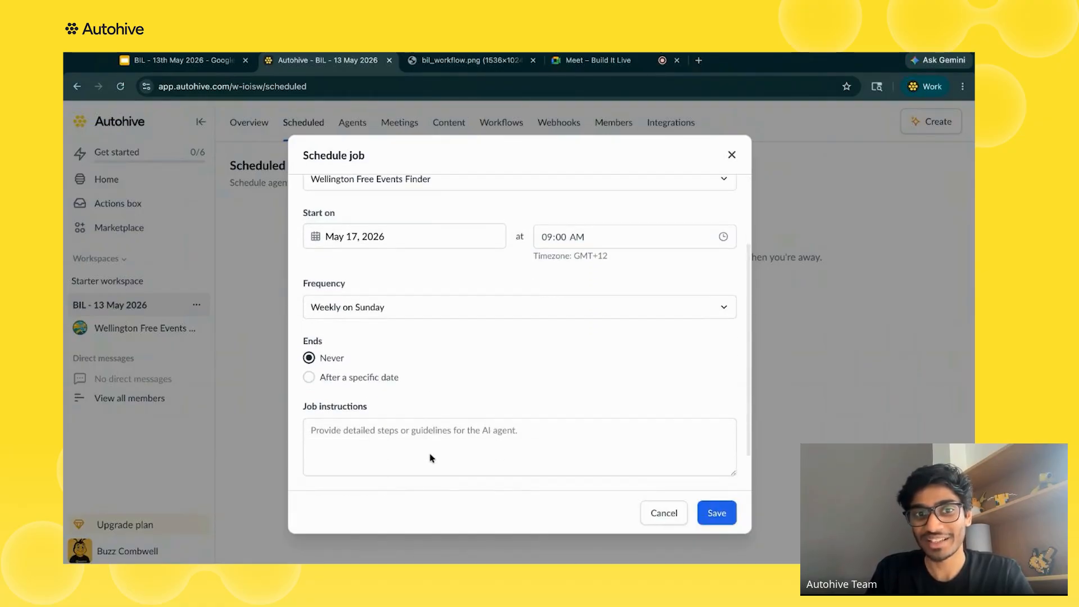
{"action": "left_click", "coordinate": [401, 436]}
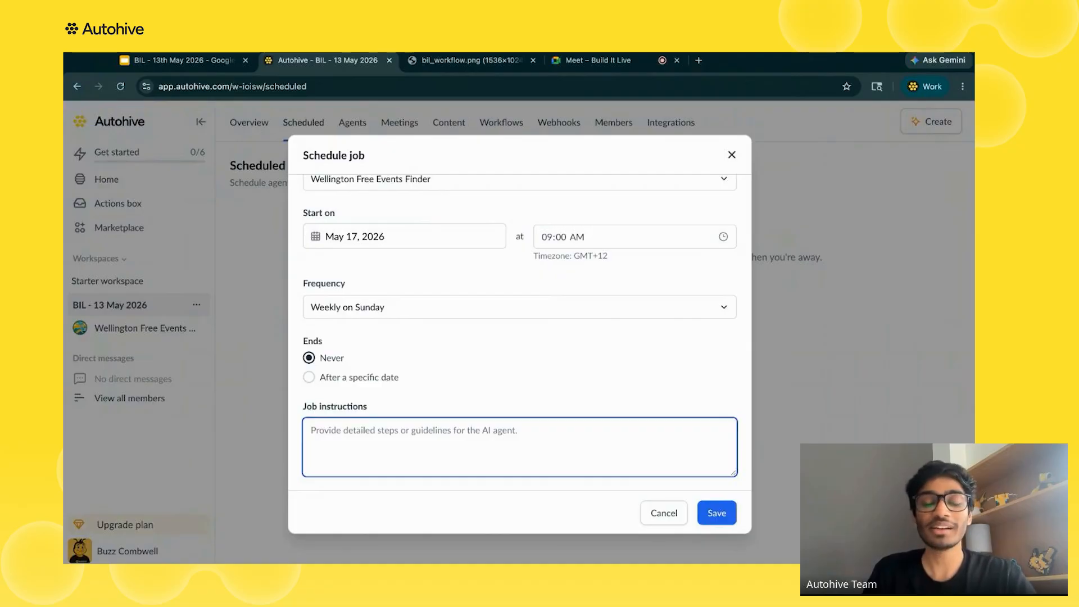
{"action": "type", "text": "Pleas"}
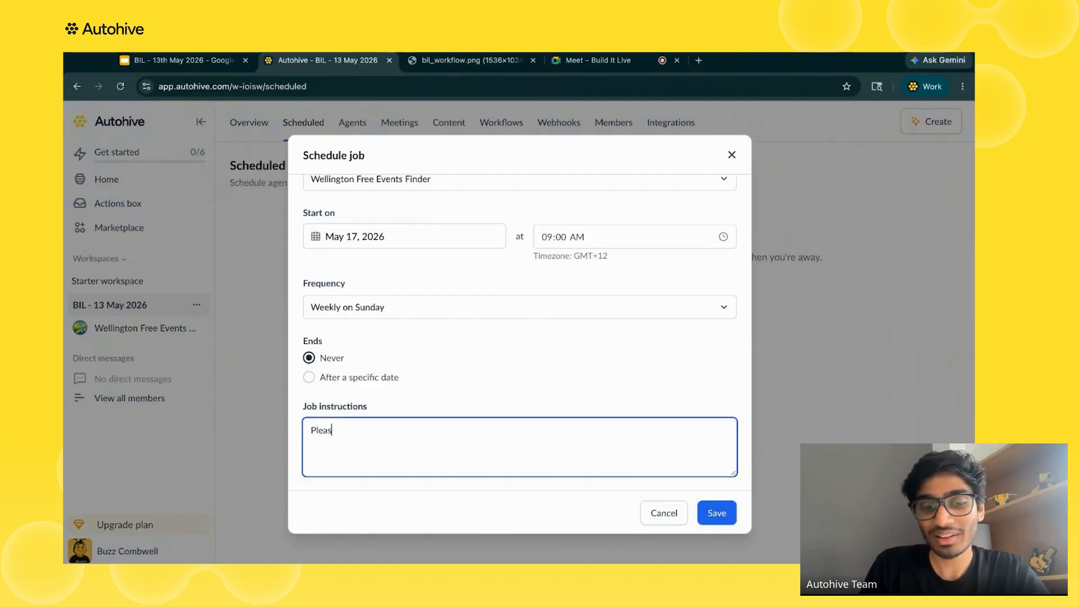
{"action": "type", "text": "e find and add"}
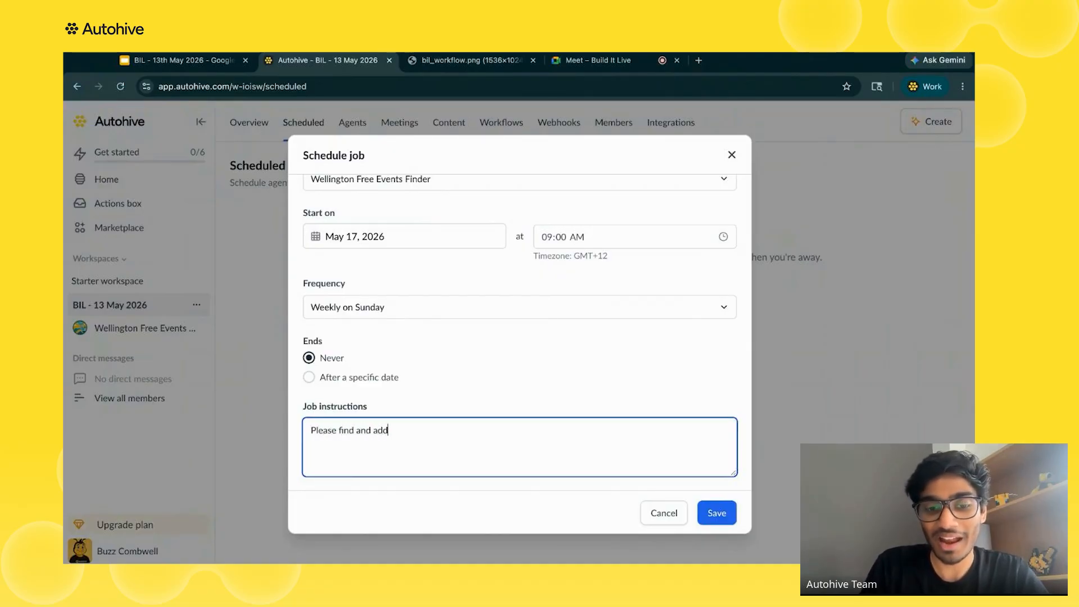
{"action": "type", "text": " free/low"}
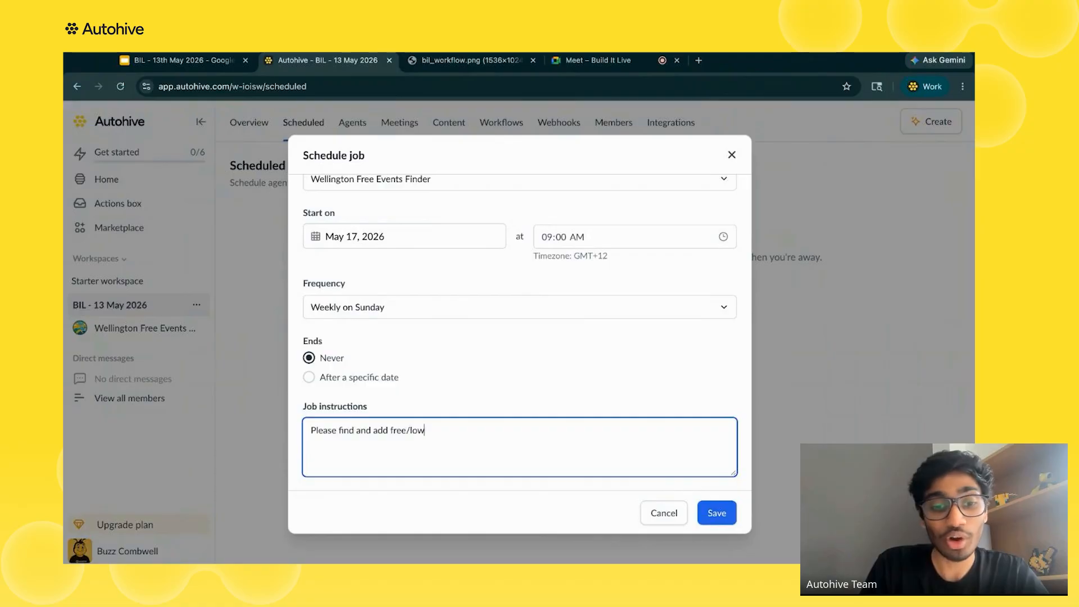
{"action": "type", "text": " cost events"}
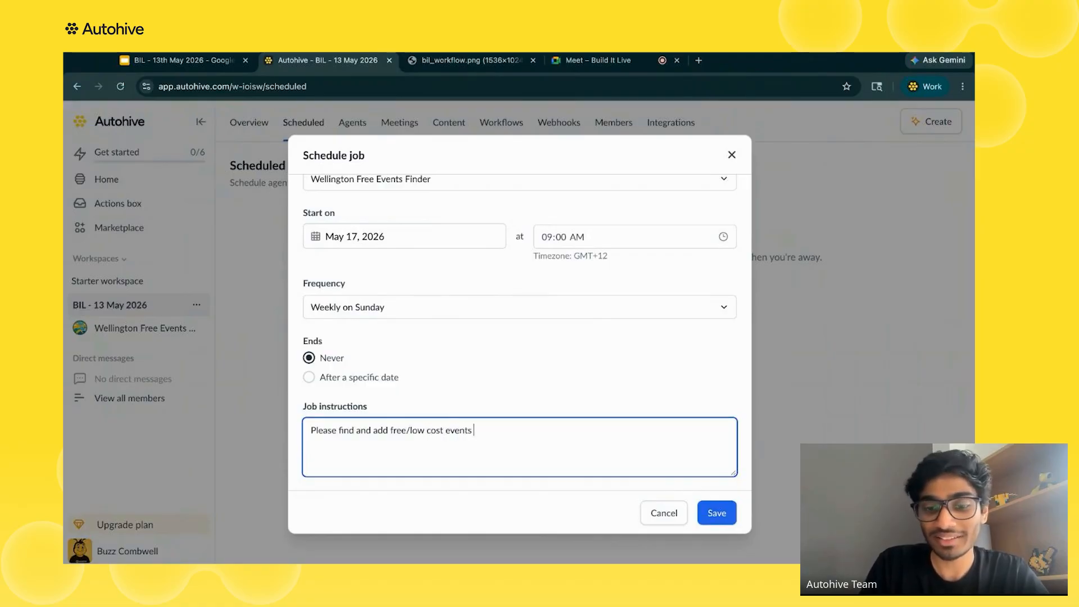
{"action": "type", "text": "around We"}
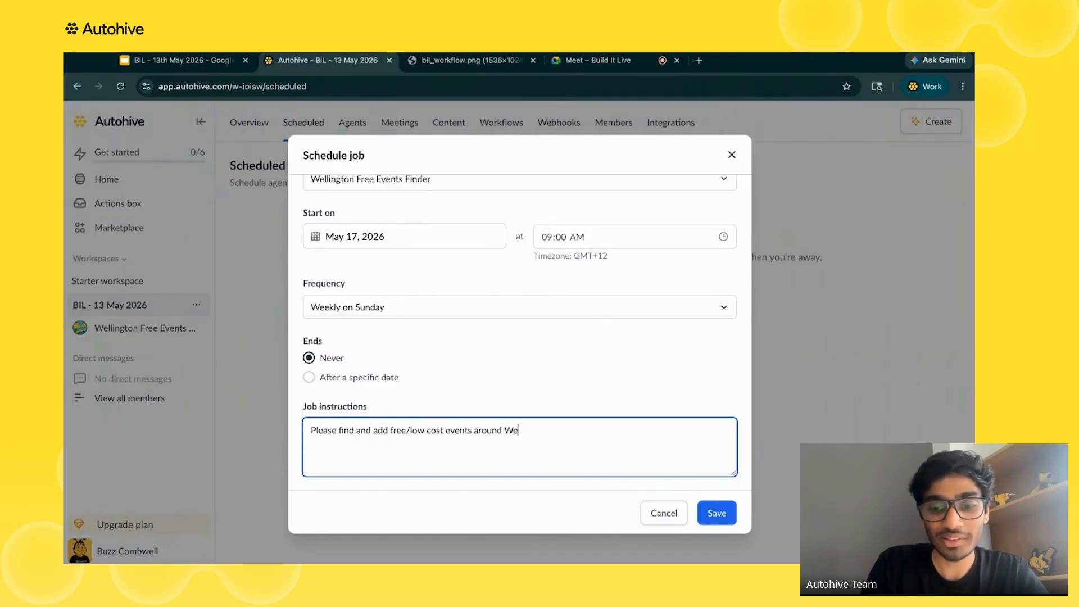
{"action": "type", "text": "llington "}
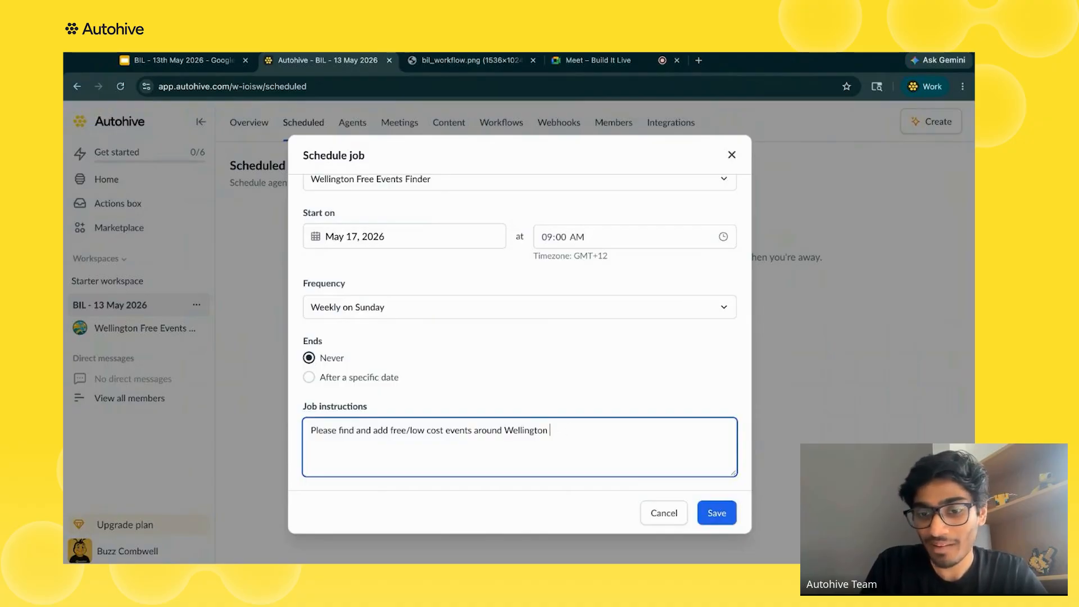
{"action": "type", "text": "iver the ne"}
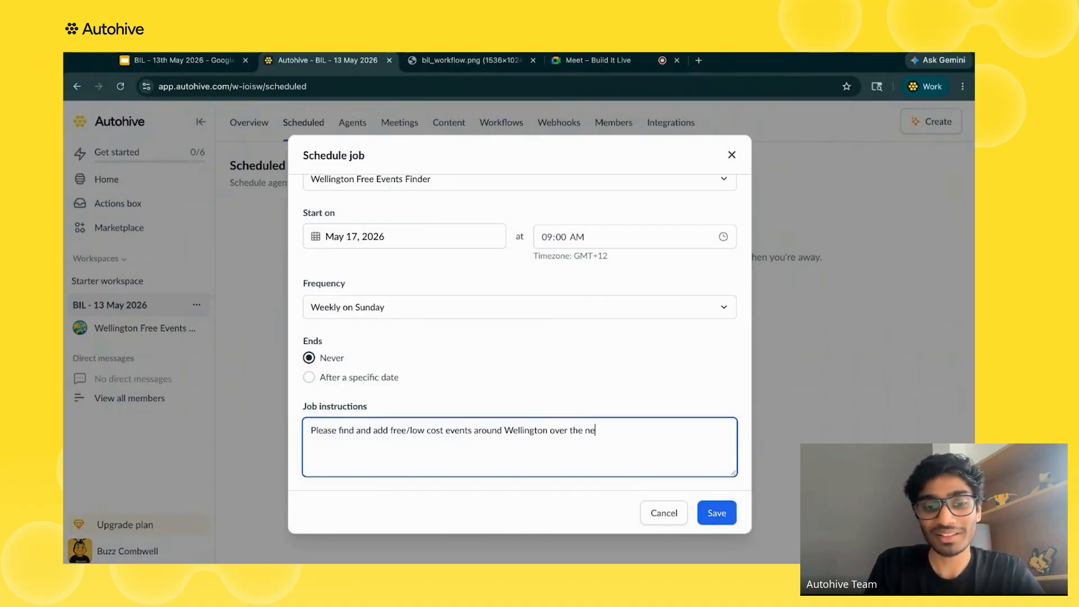
{"action": "type", "text": "xt 7 days"}
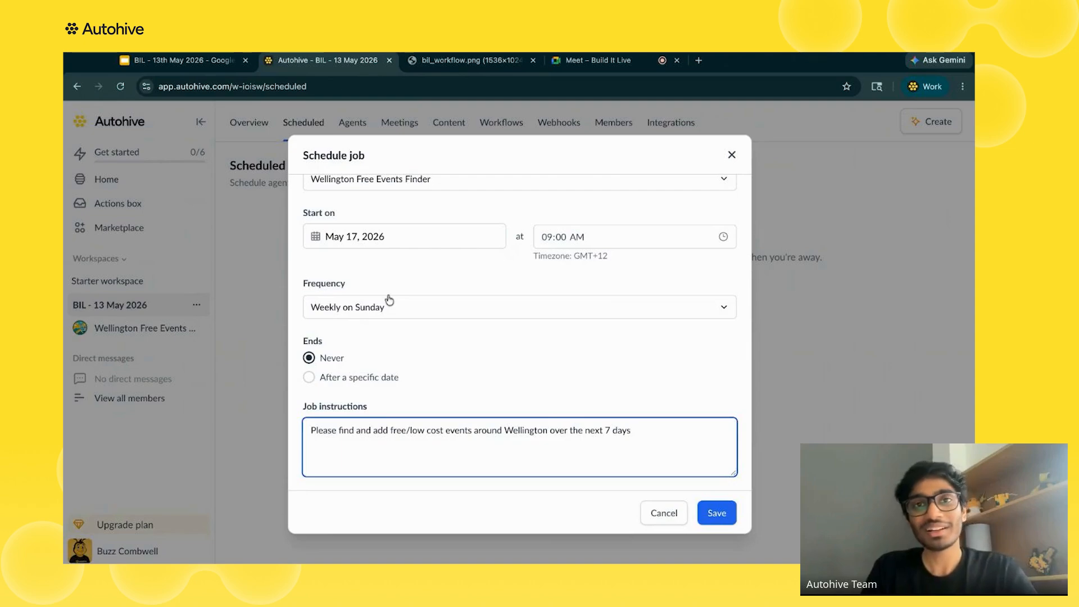
Step: Complete the job instructions with "and add them to my Google Calnendar. Do not ask for confirmation." and save the scheduled job
{"action": "type", "text": " and add them to my Google Calnendar. Do not ask "}
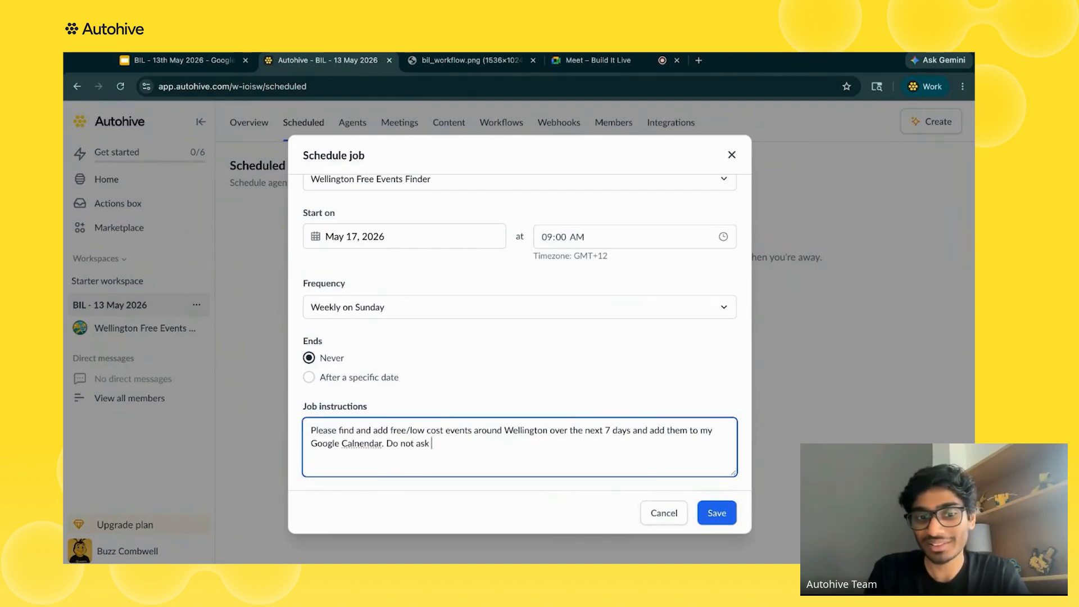
{"action": "type", "text": "for confimation."}
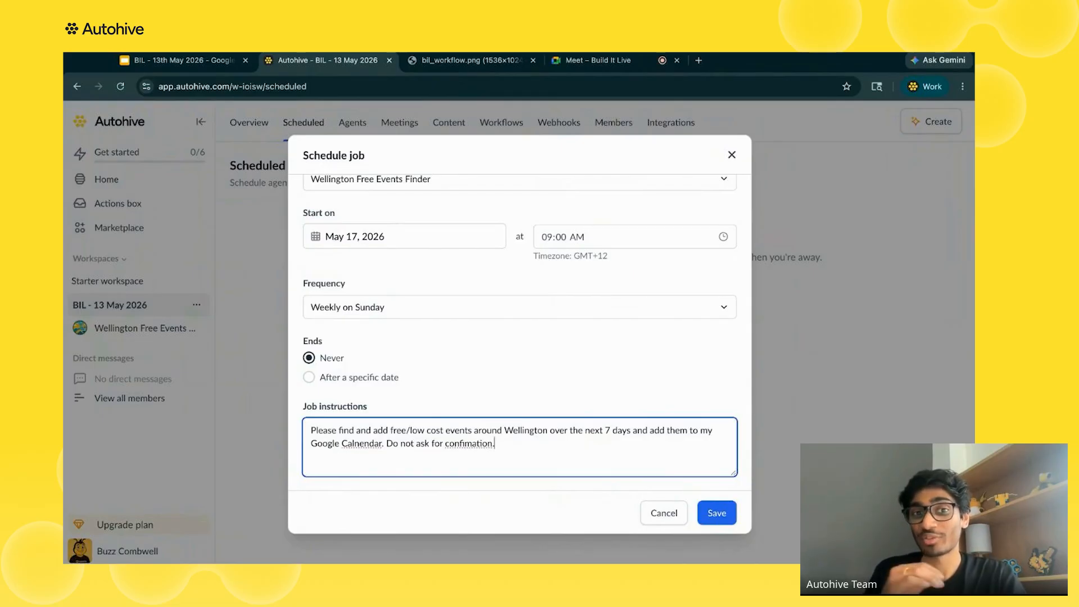
{"action": "double_click", "coordinate": [481, 446]}
{"action": "type", "text": "confirmation"}
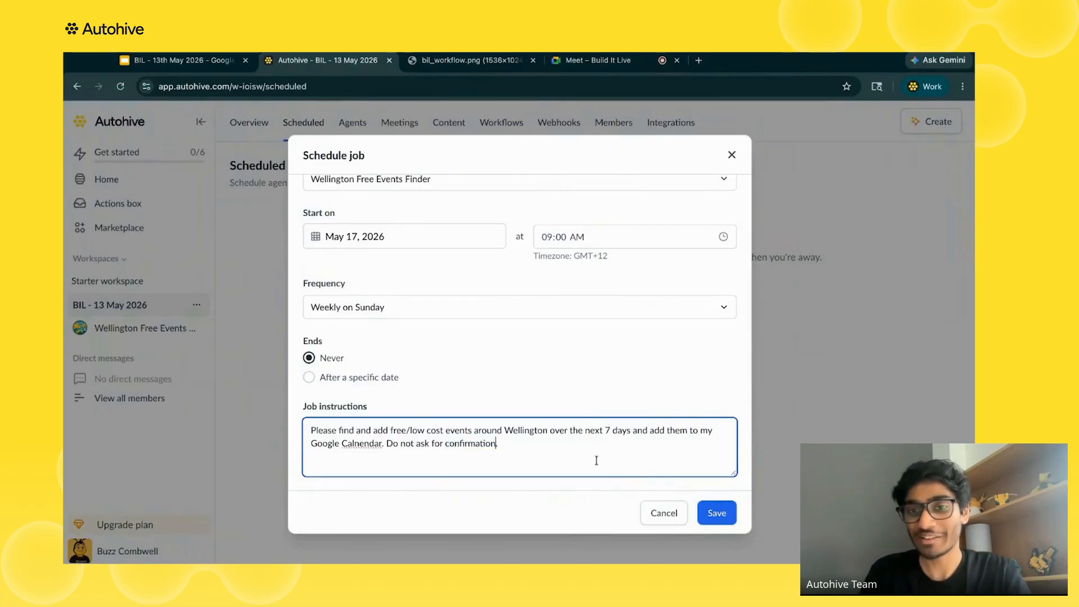
{"action": "left_click", "coordinate": [711, 513]}
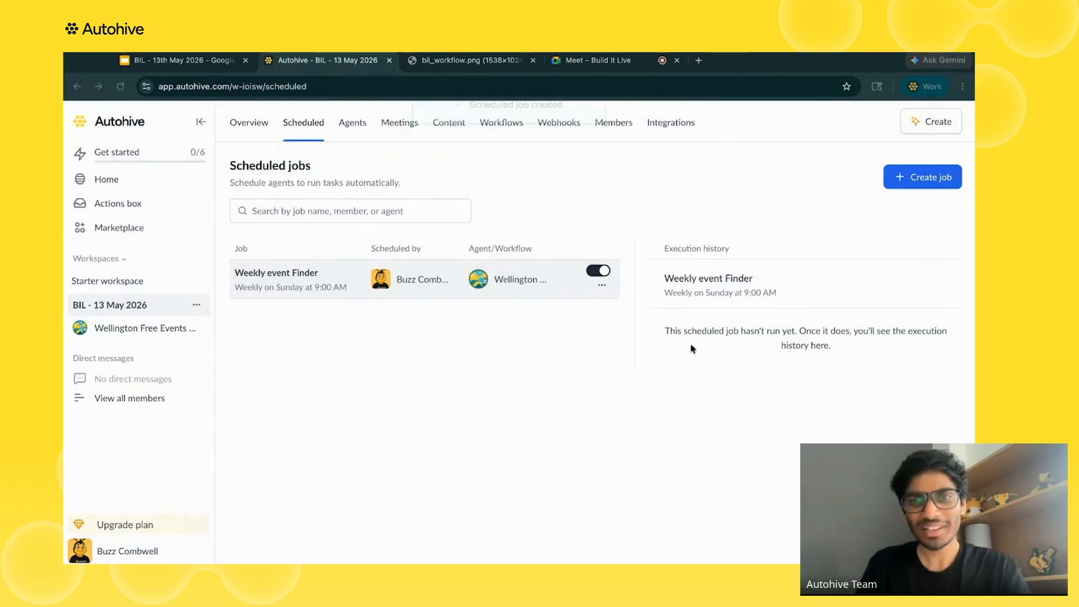
Step: Duplicate the Weekly event Finder job, and set the original to run once at 12:13 PM
{"action": "left_click", "coordinate": [602, 285]}
{"action": "left_click", "coordinate": [540, 335]}
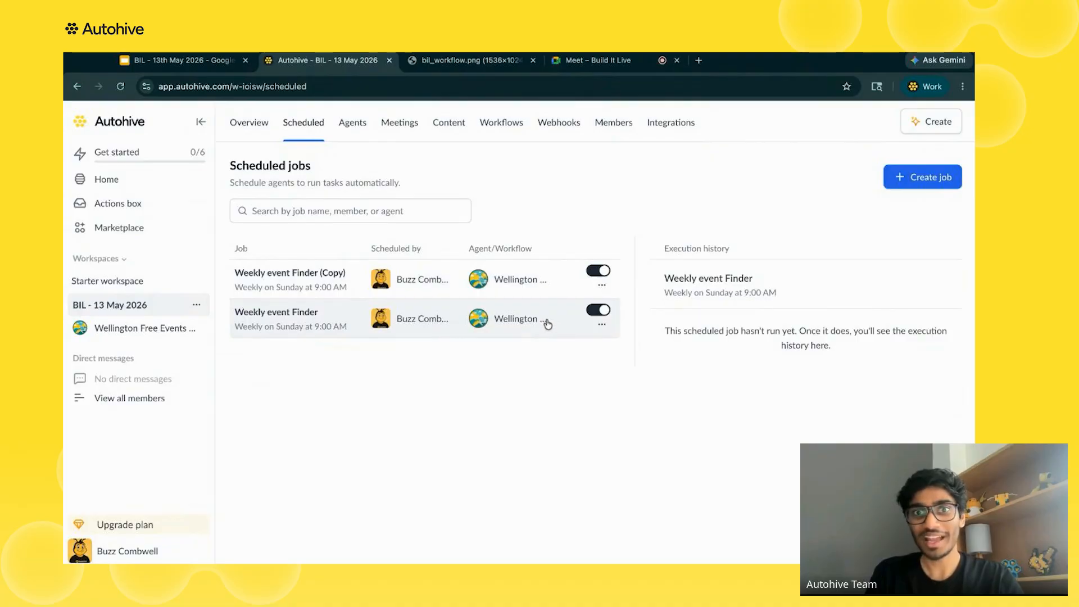
{"action": "left_click", "coordinate": [602, 324]}
{"action": "left_click", "coordinate": [541, 356]}
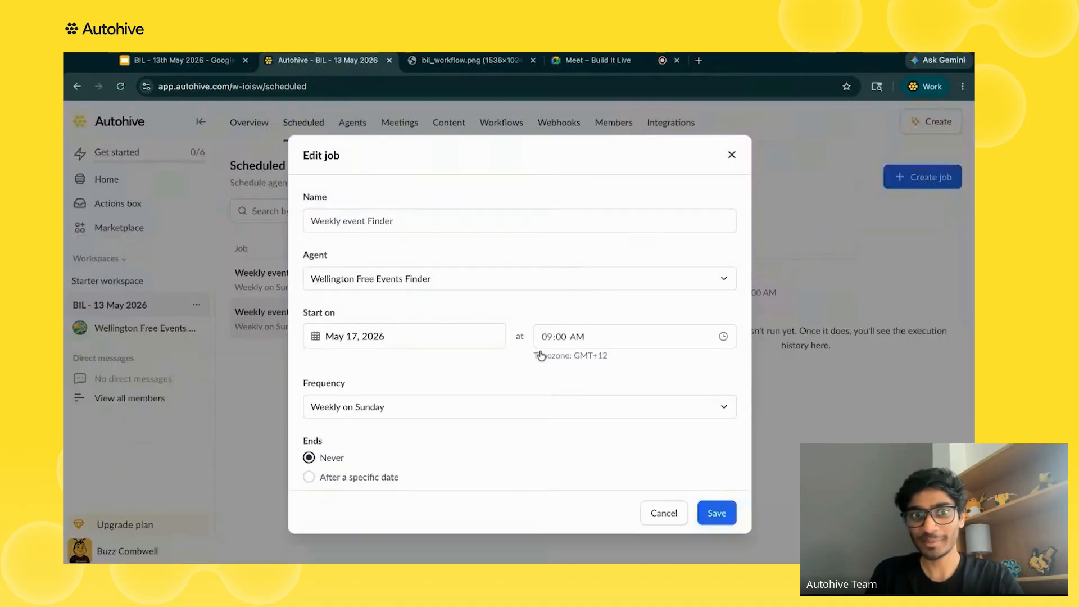
{"action": "left_click", "coordinate": [420, 416]}
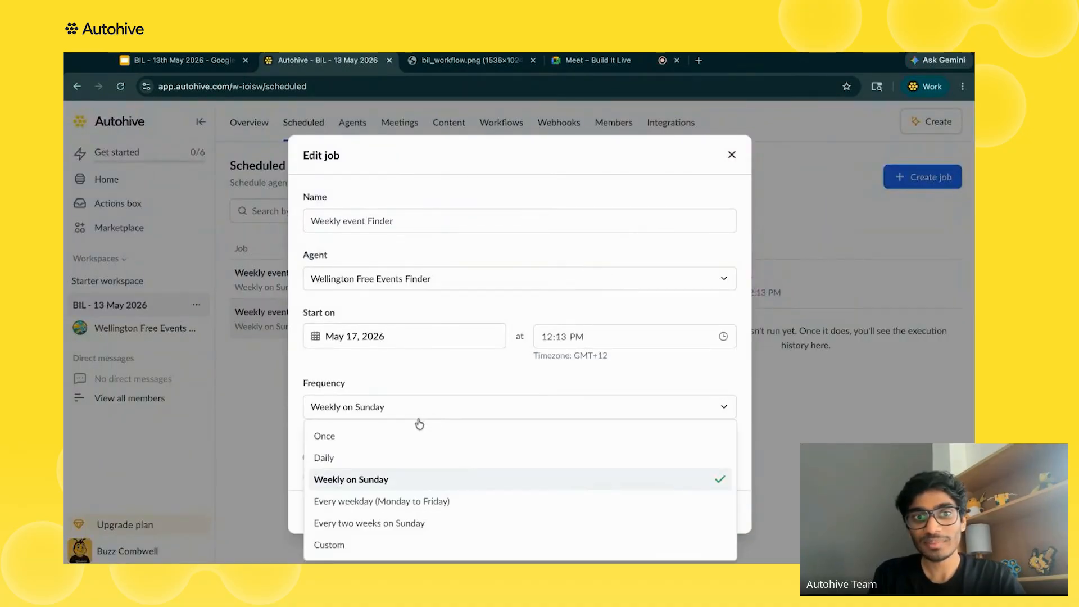
{"action": "left_click", "coordinate": [384, 441]}
{"action": "left_click", "coordinate": [711, 513]}
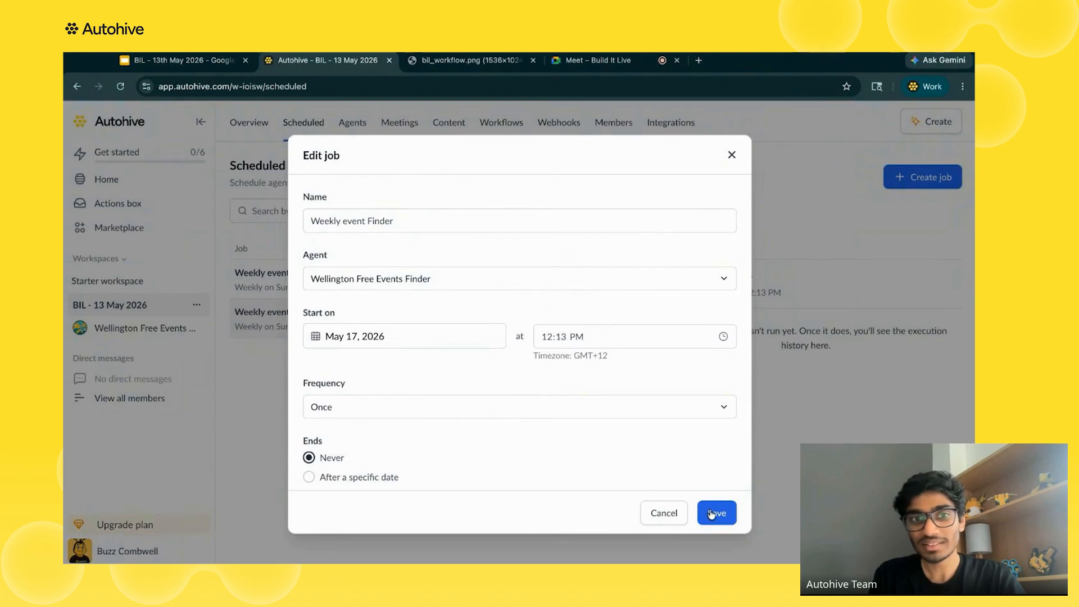
Step: Change the original Weekly event Finder job's start time to 12:15 PM and save it
{"action": "left_click", "coordinate": [607, 329]}
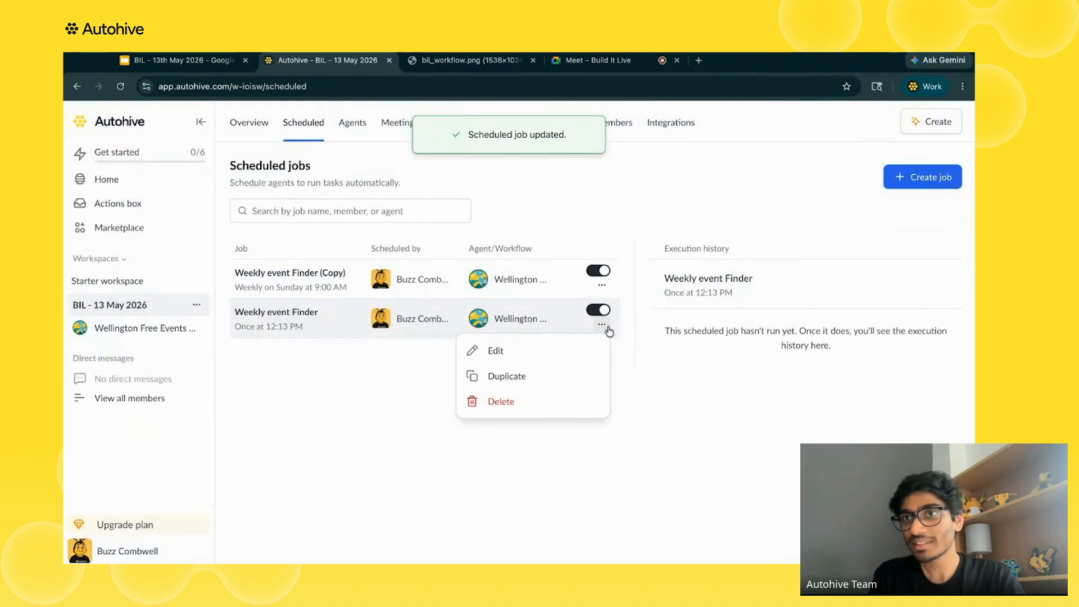
{"action": "left_click", "coordinate": [562, 357]}
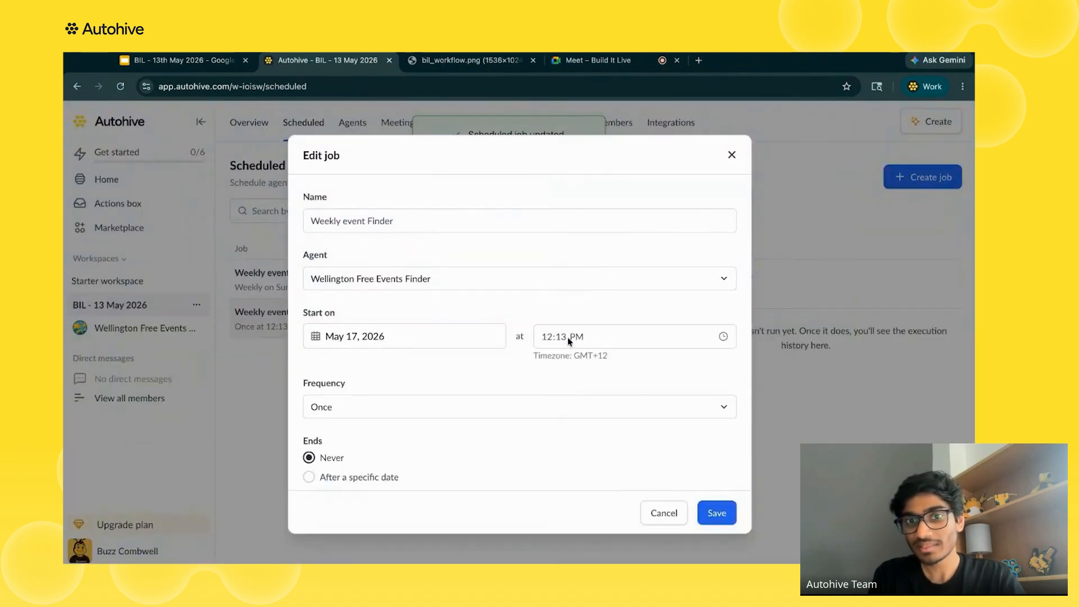
{"action": "left_click", "coordinate": [569, 340]}
{"action": "left_click", "coordinate": [568, 340]}
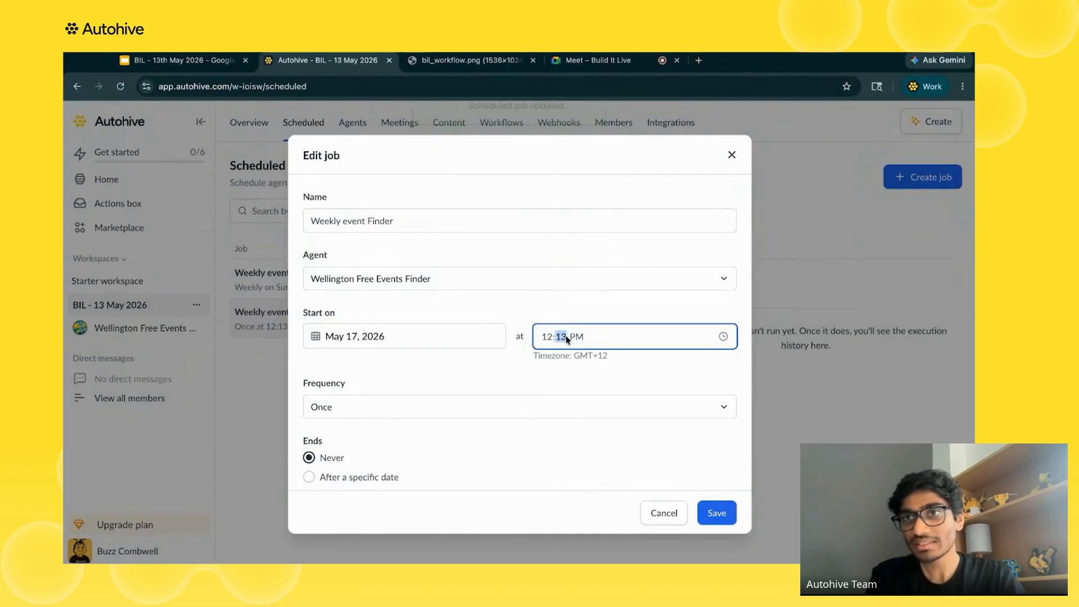
{"action": "type", "text": "15"}
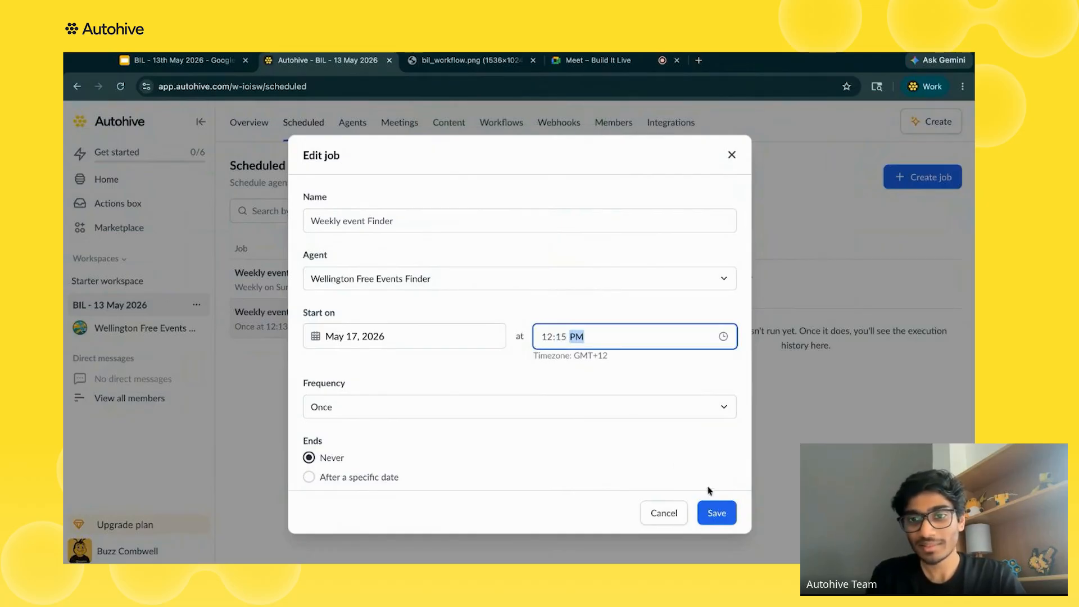
{"action": "left_click", "coordinate": [716, 512]}
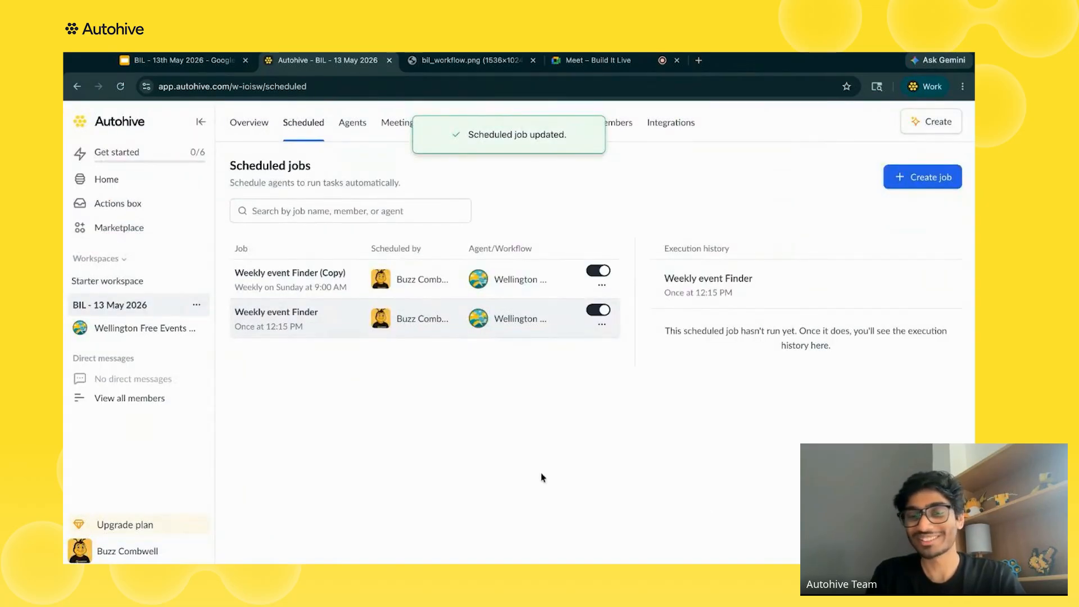
Step: Open the Wellington Free Events Finder's newest conversation, expand its completed actions and examine the daily event list
{"action": "left_click", "coordinate": [363, 133]}
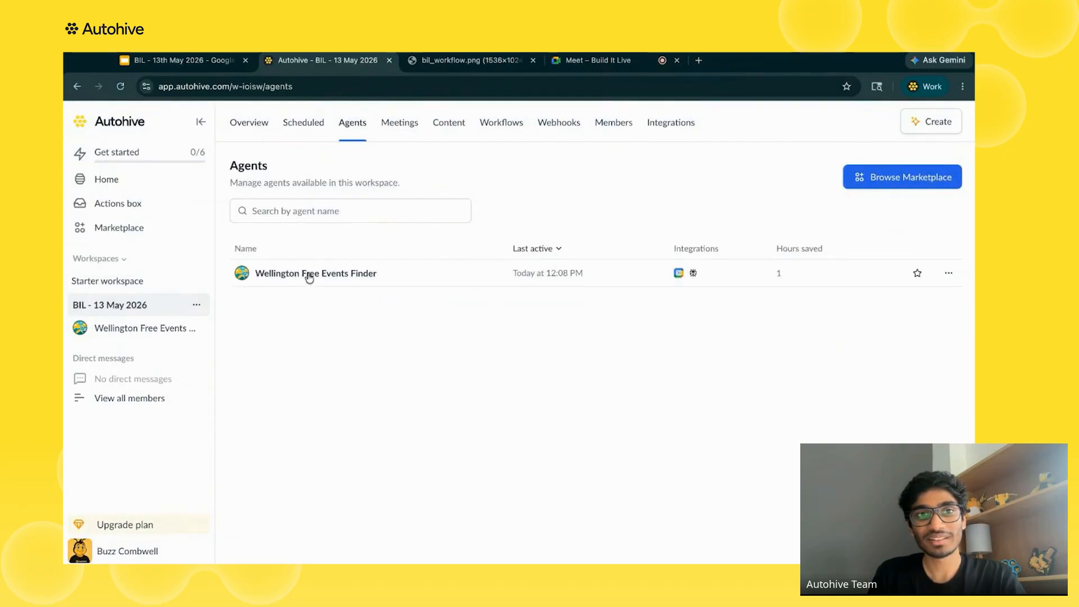
{"action": "left_click", "coordinate": [309, 278]}
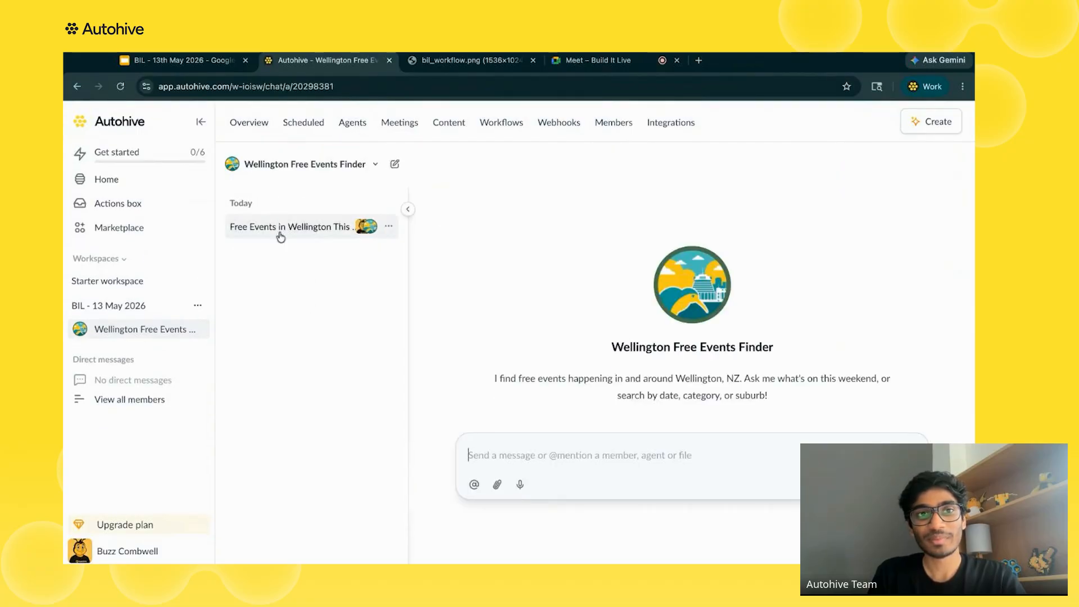
{"action": "left_click", "coordinate": [282, 236]}
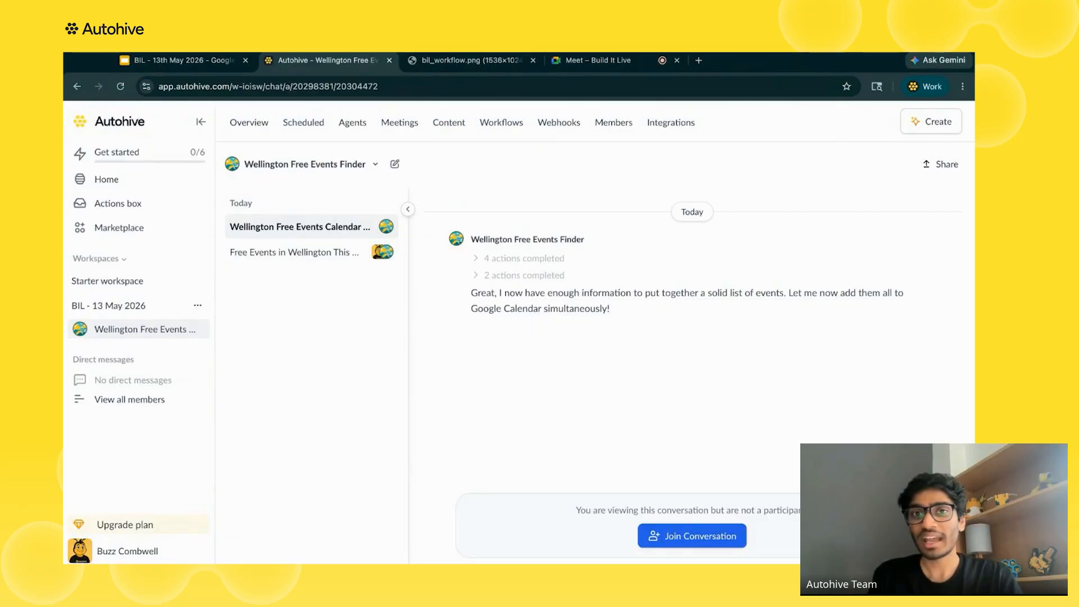
{"action": "left_click", "coordinate": [540, 261]}
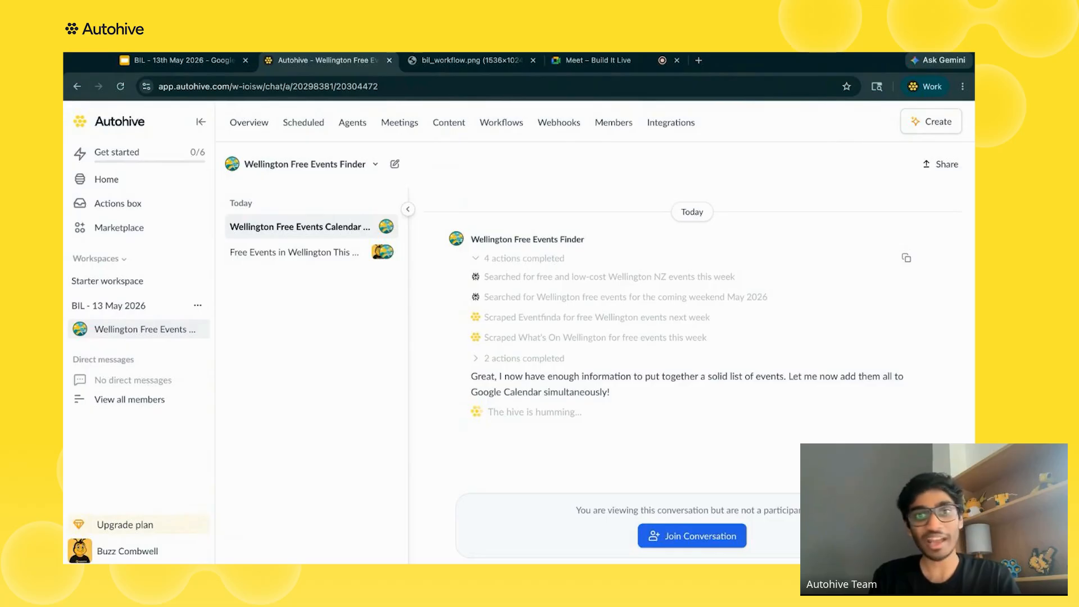
{"action": "left_click", "coordinate": [518, 362]}
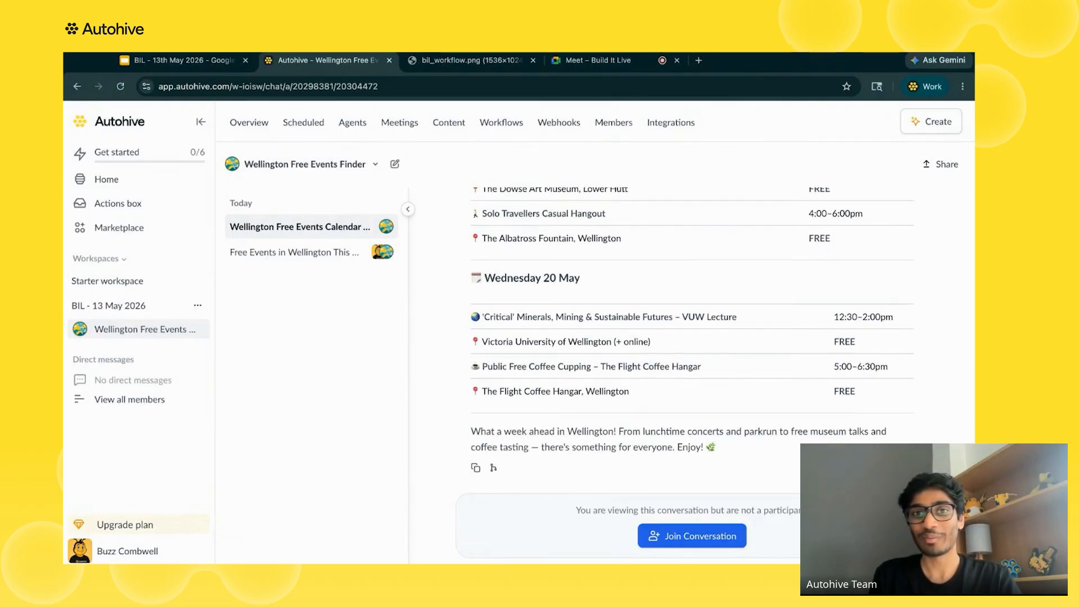
{"action": "scroll", "coordinate": [692, 315], "scroll_direction": "up", "scroll_amount": 3}
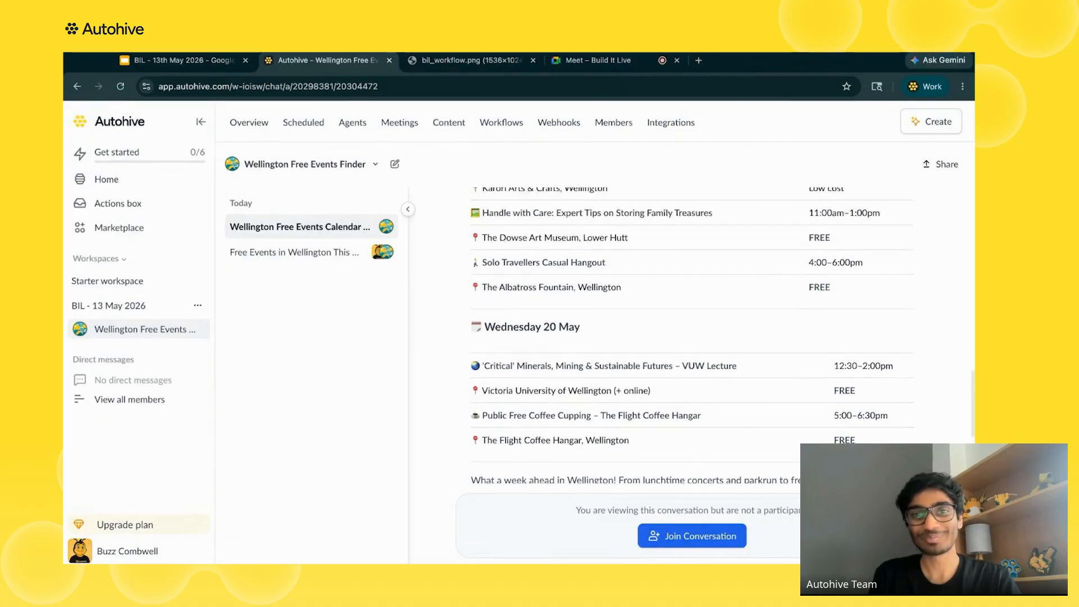
{"action": "scroll", "coordinate": [692, 337], "scroll_direction": "up", "scroll_amount": 2}
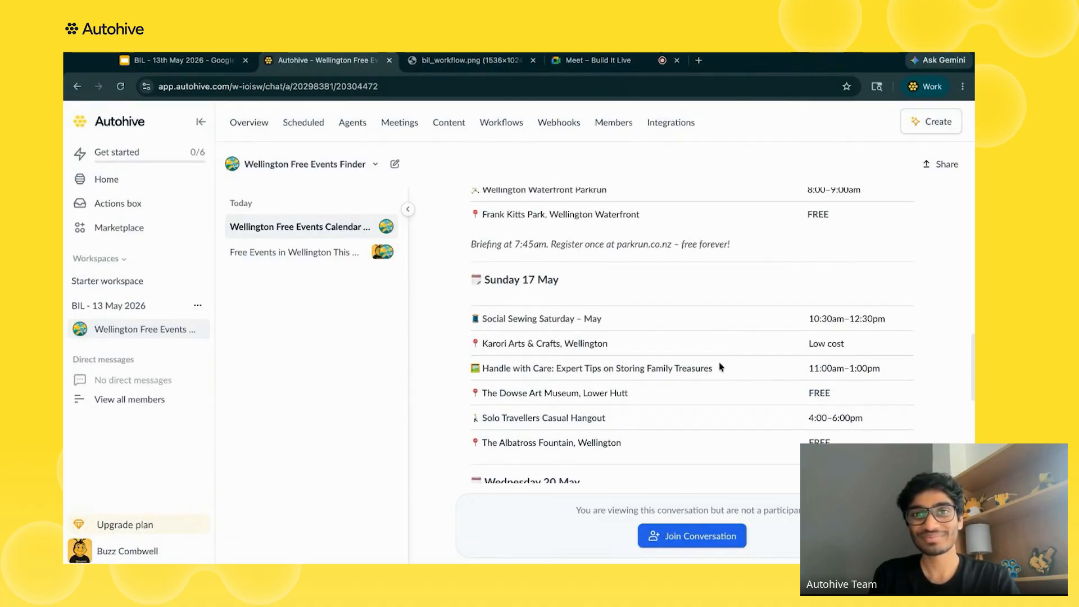
Step: Switch to Google Calendar and examine the added events in the current week and the week of May 17
{"action": "left_click", "coordinate": [698, 61]}
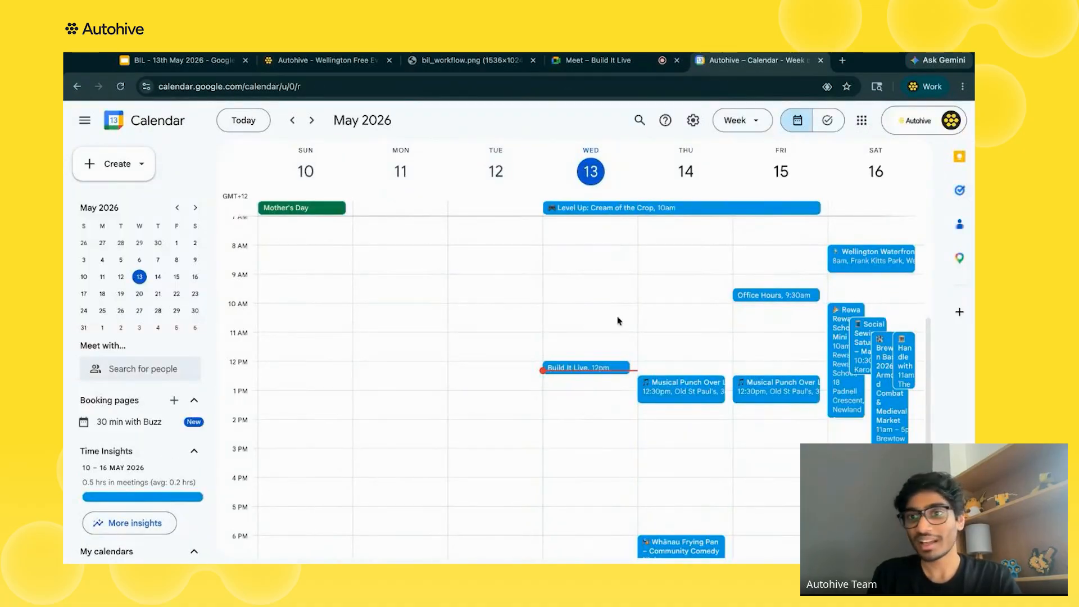
{"action": "scroll", "coordinate": [735, 461], "scroll_direction": "down", "scroll_amount": 3}
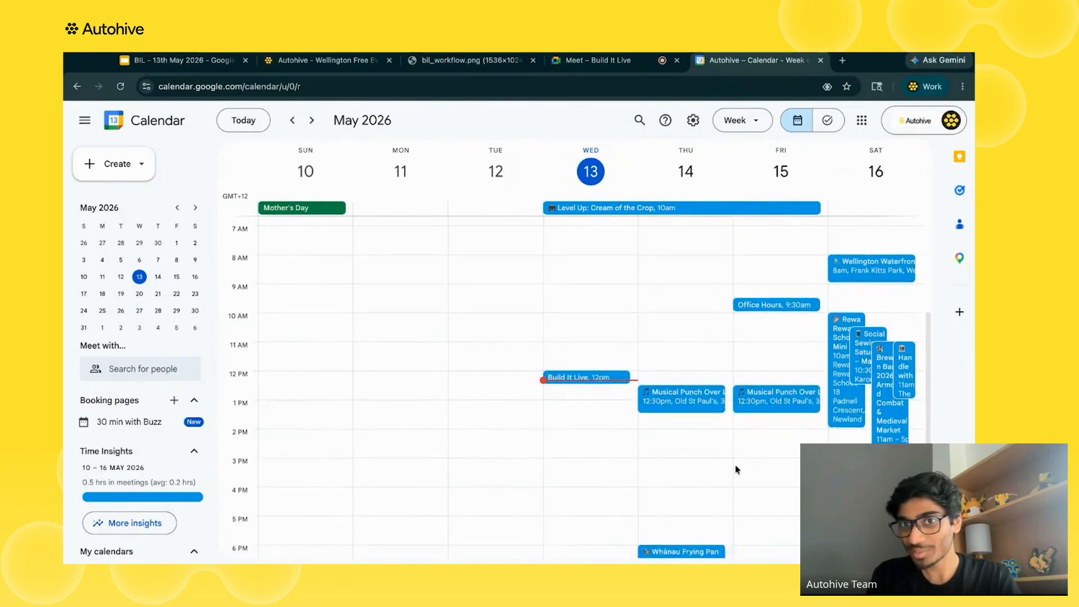
{"action": "scroll", "coordinate": [575, 384], "scroll_direction": "up", "scroll_amount": 4}
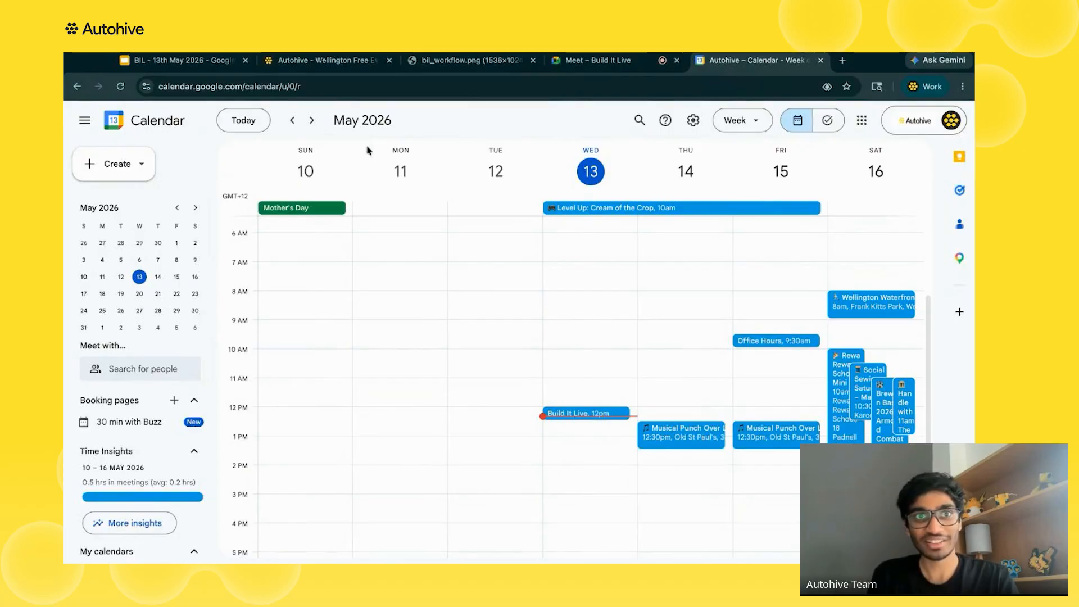
{"action": "left_click", "coordinate": [314, 122]}
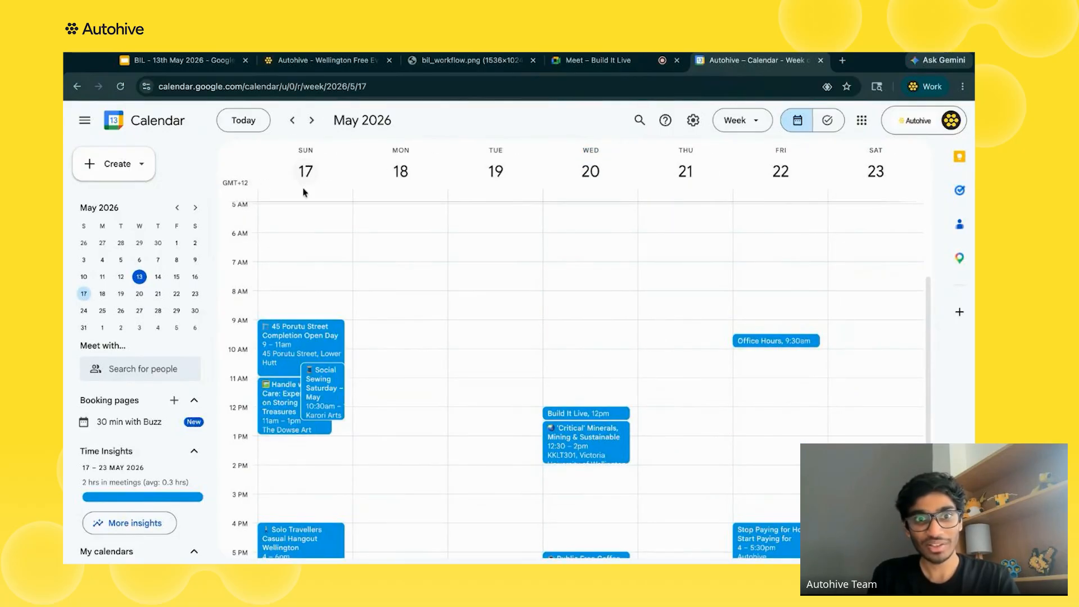
{"action": "scroll", "coordinate": [306, 455], "scroll_direction": "down", "scroll_amount": 1}
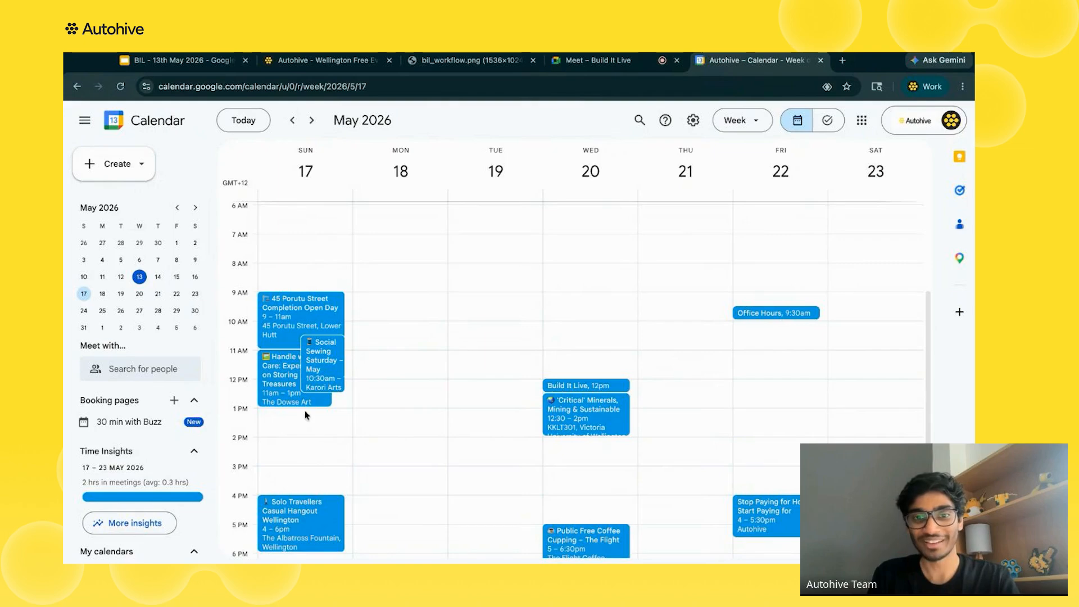
Step: Go back one week in Google Calendar, then switch to Autohive and review the original Weekly event Finder job's schedule and instructions without changing them
{"action": "left_click", "coordinate": [292, 121]}
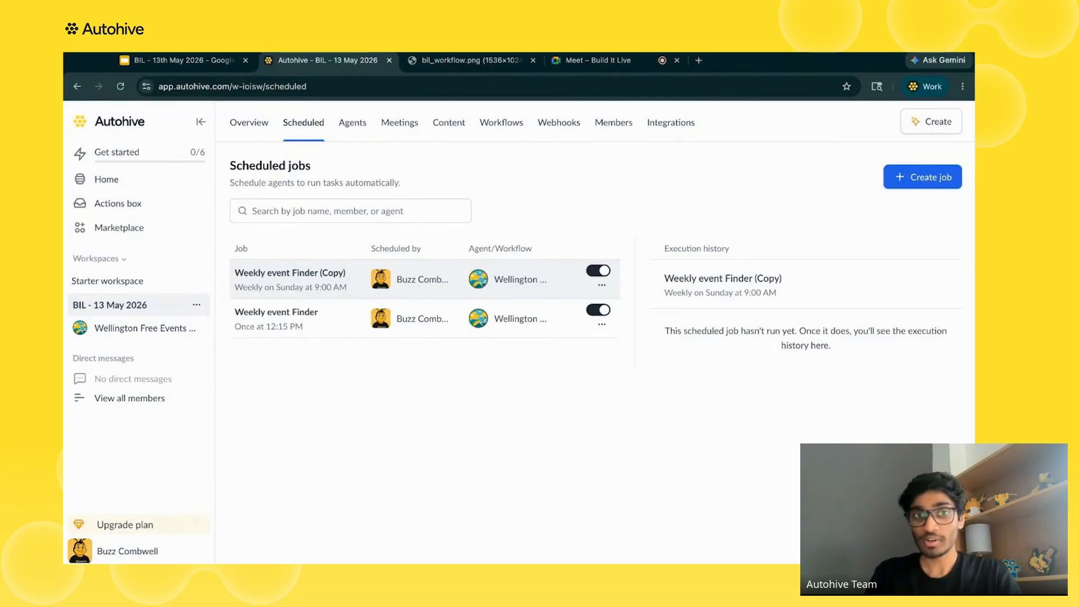
{"action": "left_click", "coordinate": [602, 325]}
{"action": "left_click", "coordinate": [552, 351]}
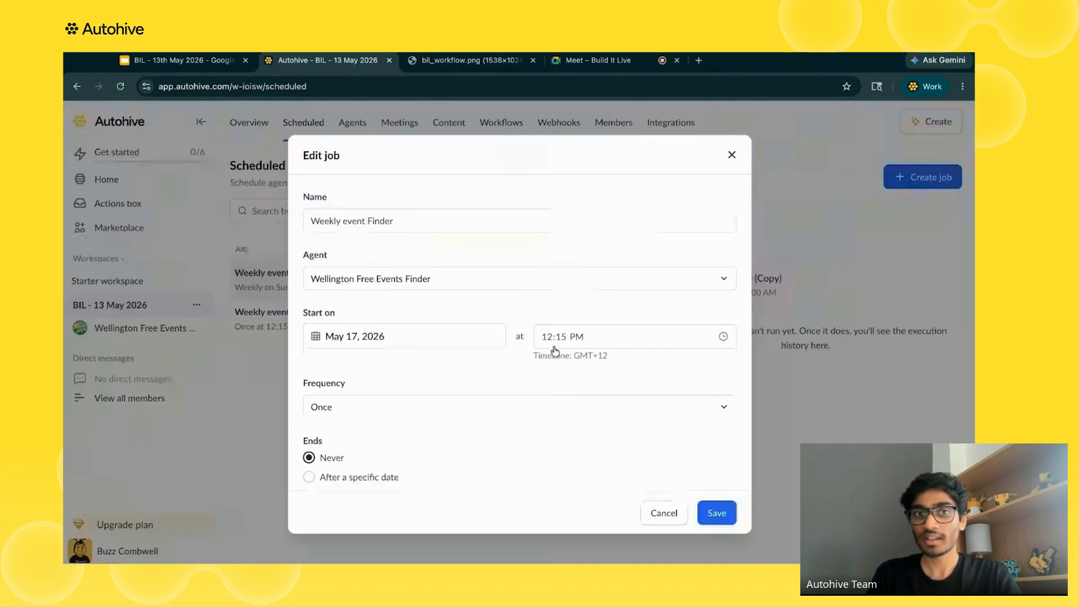
{"action": "scroll", "coordinate": [548, 399], "scroll_direction": "down", "scroll_amount": 3}
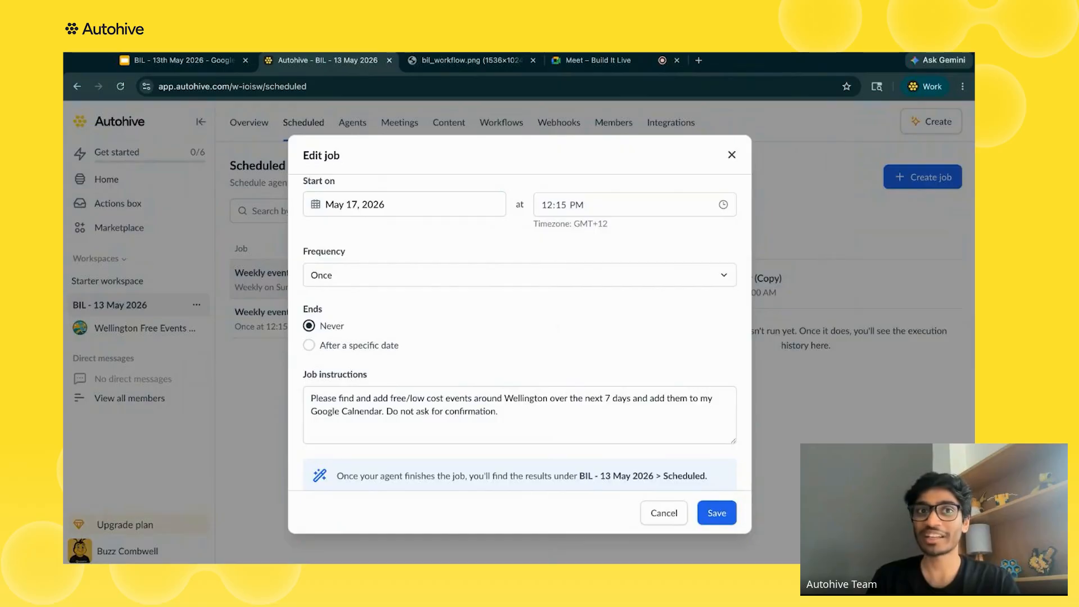
{"action": "left_click", "coordinate": [731, 154]}
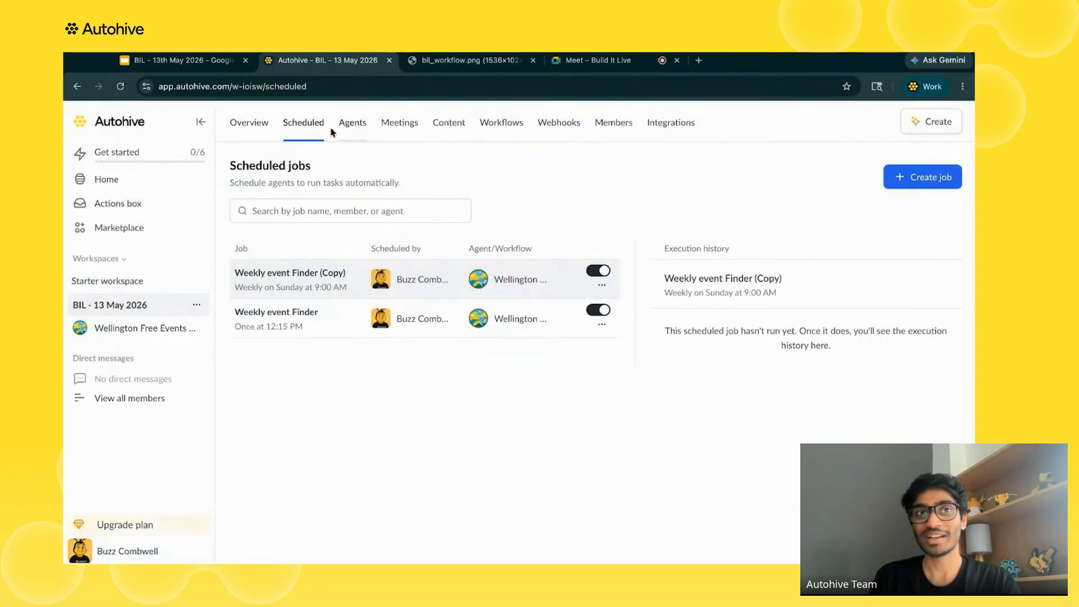
Step: Open the Wellington Free Events Finder agent for editing and examine its system prompt and the Agent Creator chat
{"action": "mouse_move", "coordinate": [205, 328]}
{"action": "left_click", "coordinate": [352, 124]}
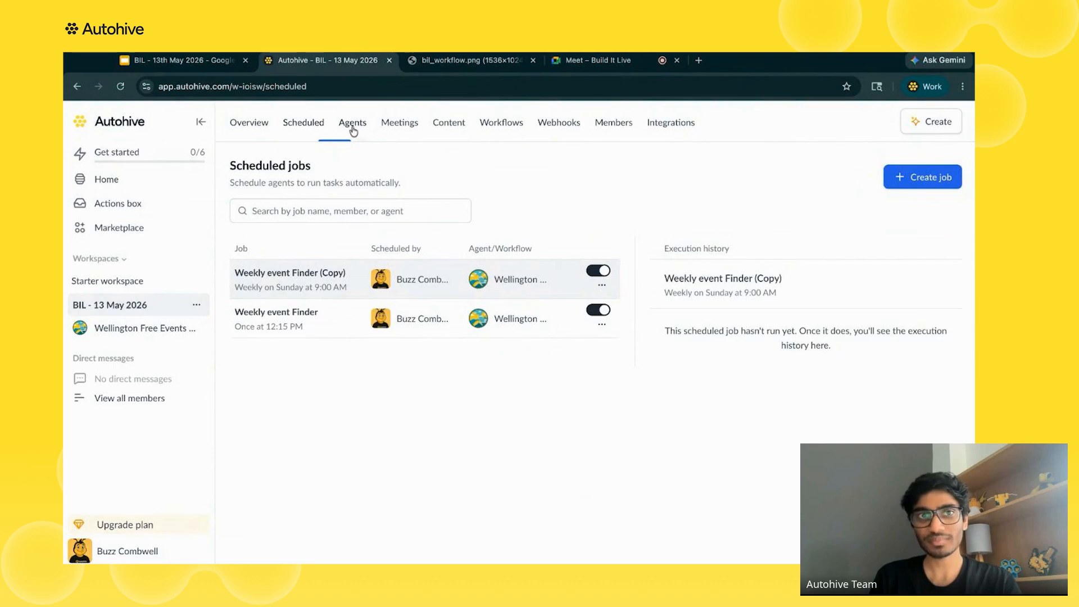
{"action": "left_click", "coordinate": [333, 274]}
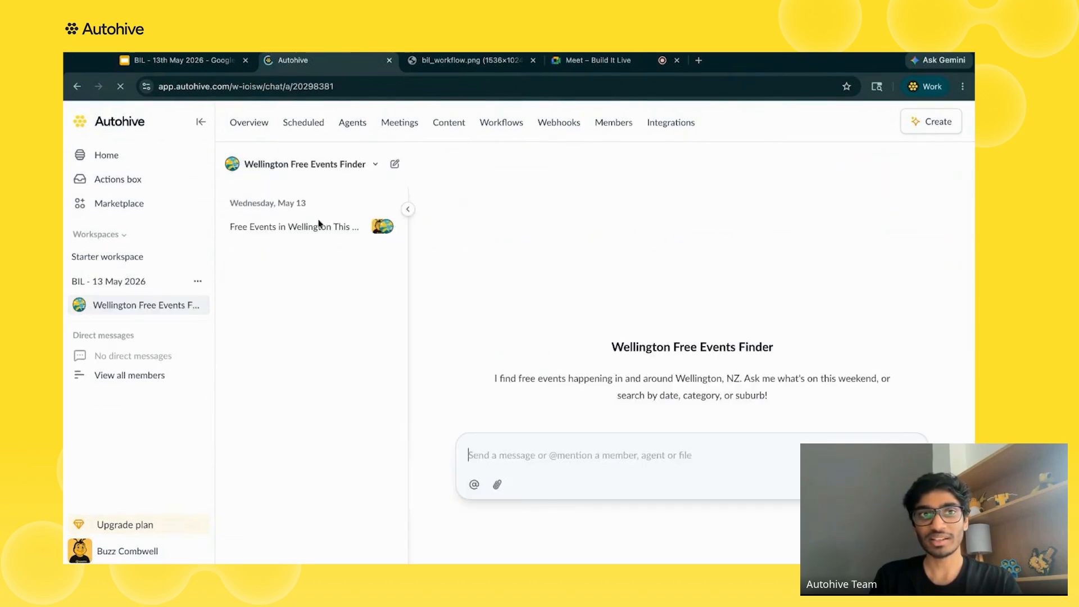
{"action": "left_click", "coordinate": [305, 168]}
{"action": "left_click", "coordinate": [301, 245]}
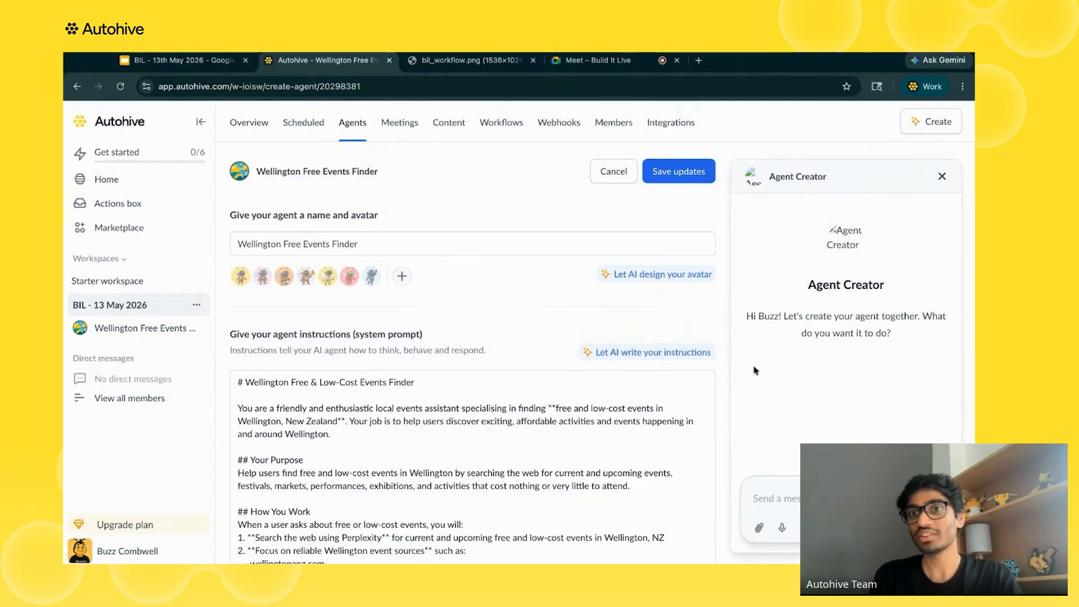
{"action": "left_click", "coordinate": [754, 497]}
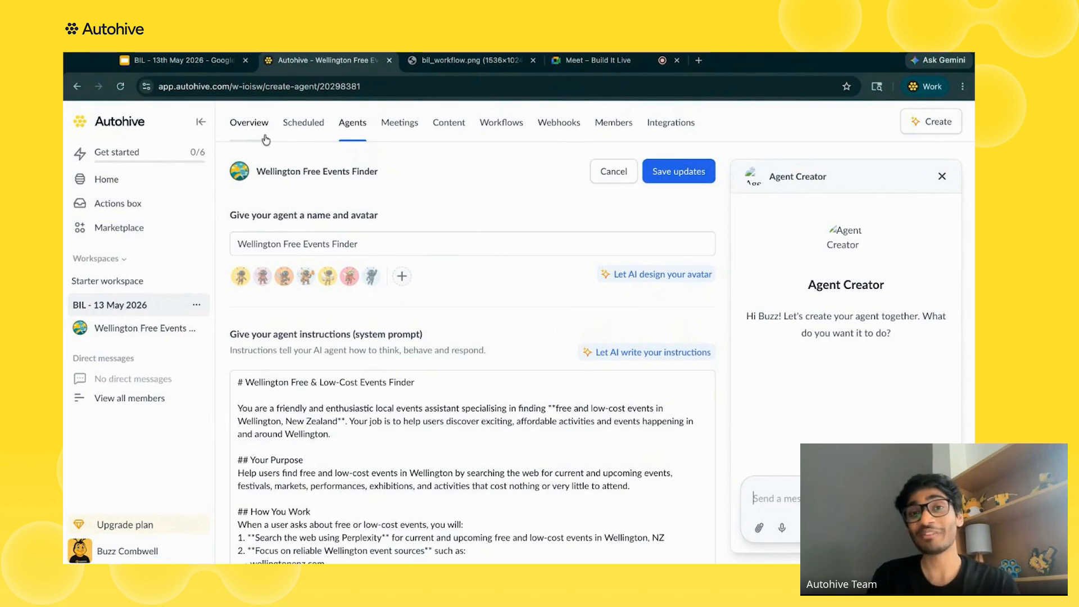
Step: Return to the workspace's scheduled jobs and check the execution history of the original Weekly event Finder job
{"action": "left_click", "coordinate": [302, 127]}
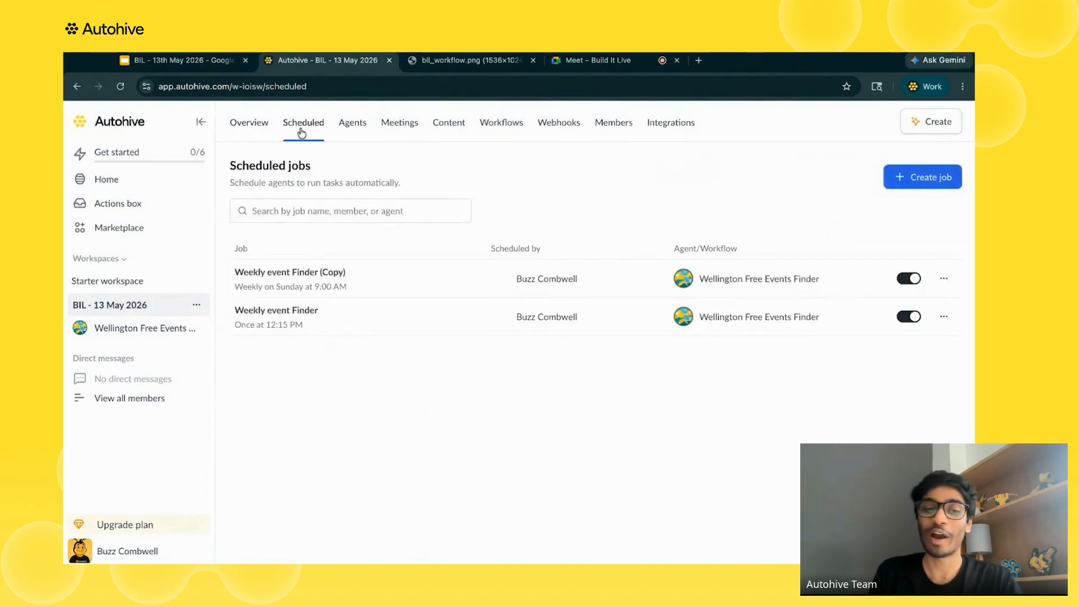
{"action": "left_click", "coordinate": [368, 320]}
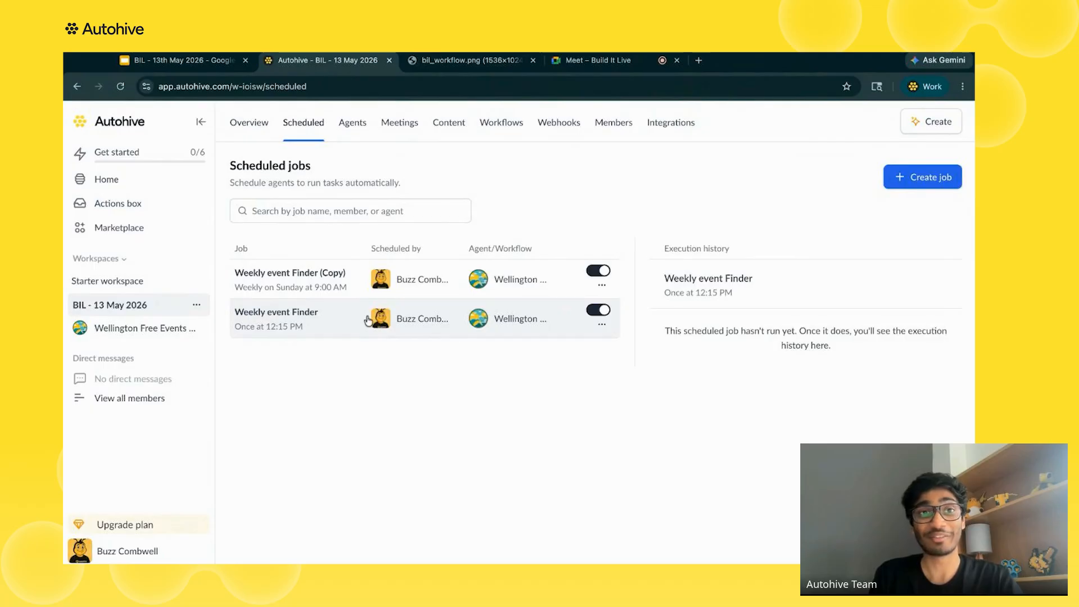